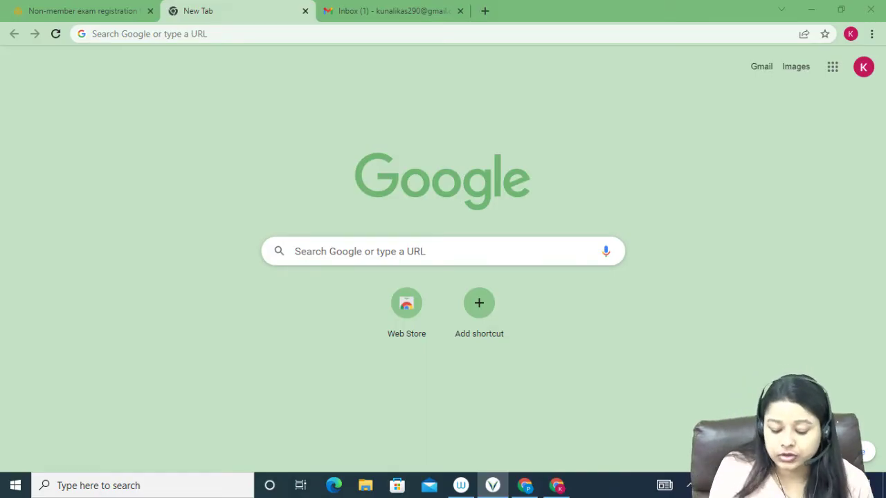
Google 'IFOA NON MEMBER REGISTRATION' and open the Non-member exam registration form result
key("alt+Tab")
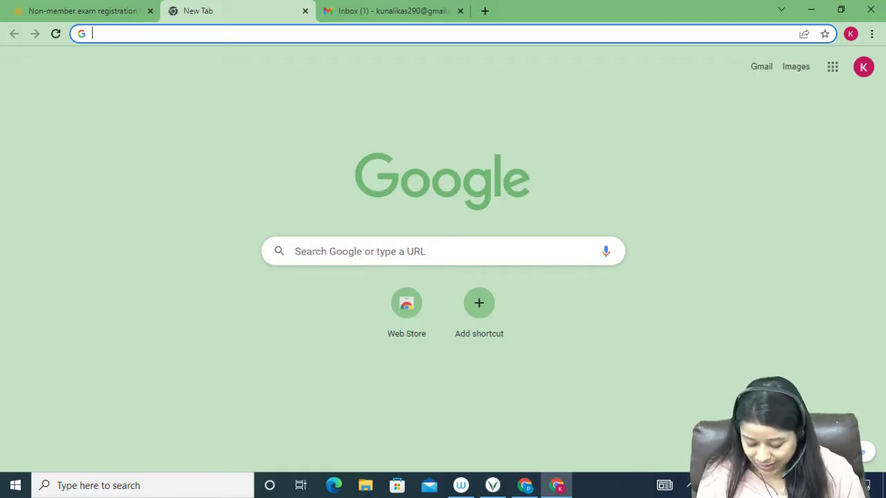
type("IFO")
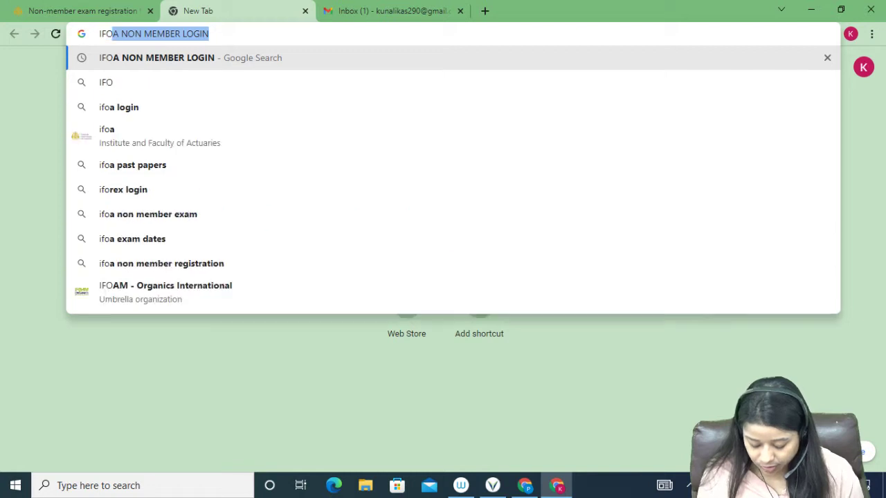
type("A NON ME")
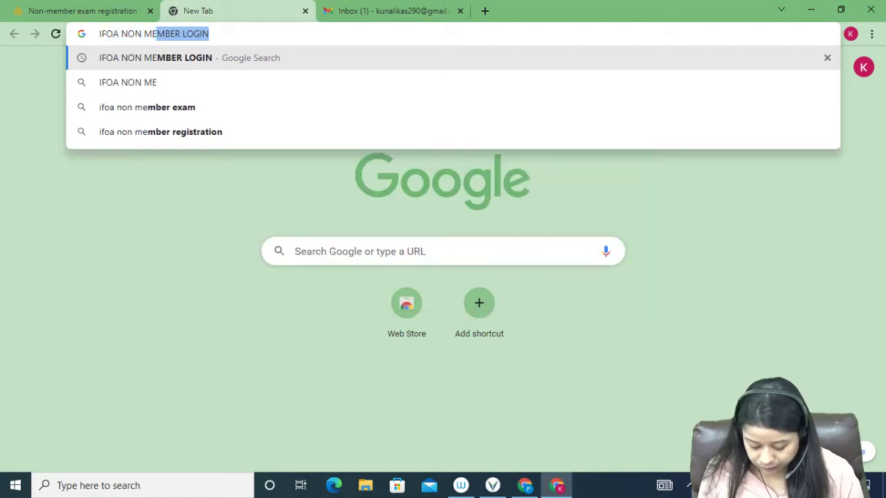
type("MBER REG")
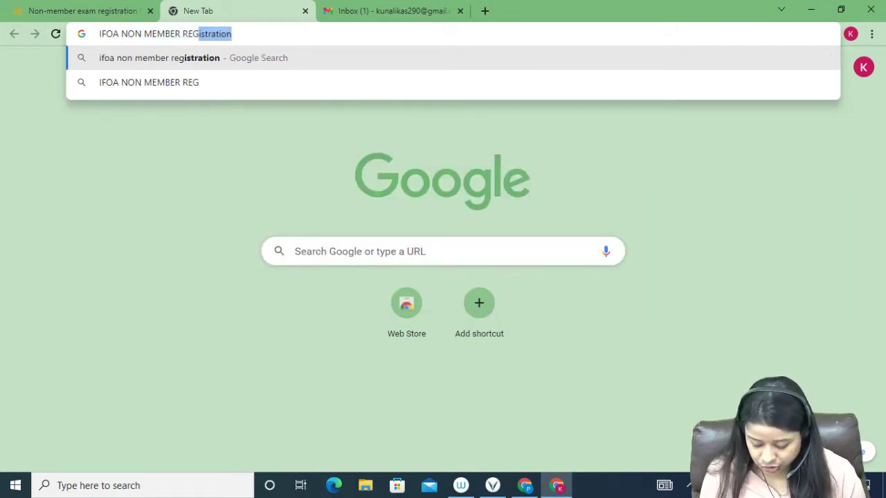
type("ISTRATION")
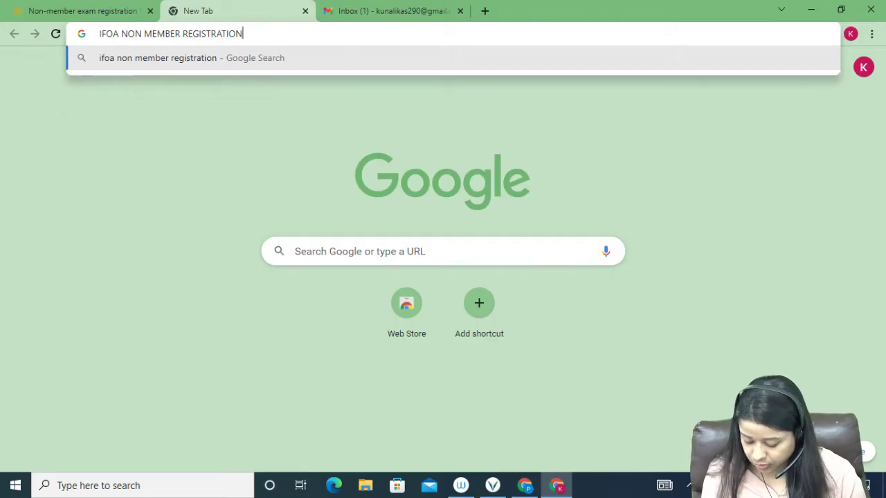
key("Return")
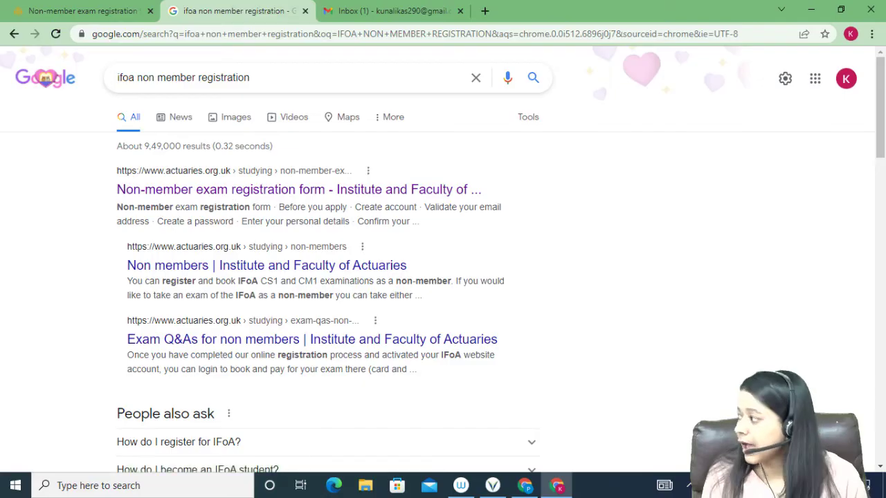
left_click(297, 189)
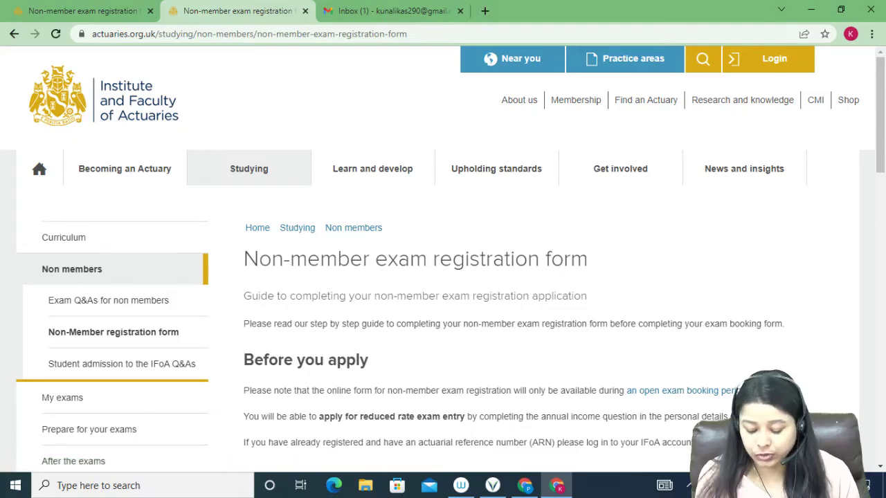
Scroll through the non-member exam registration guide and choose Register now
scroll(443, 256, "down", 3)
scroll(442, 256, "up", 1)
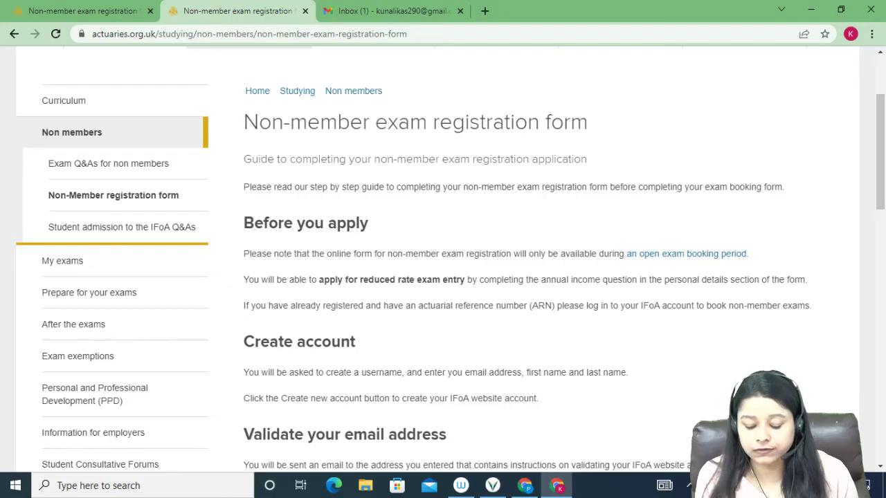
scroll(449, 258, "down", 2)
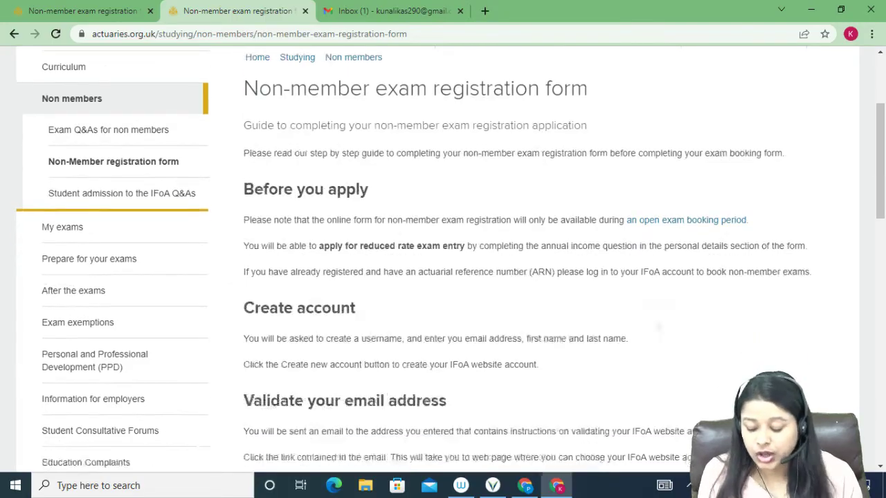
scroll(443, 256, "down", 7)
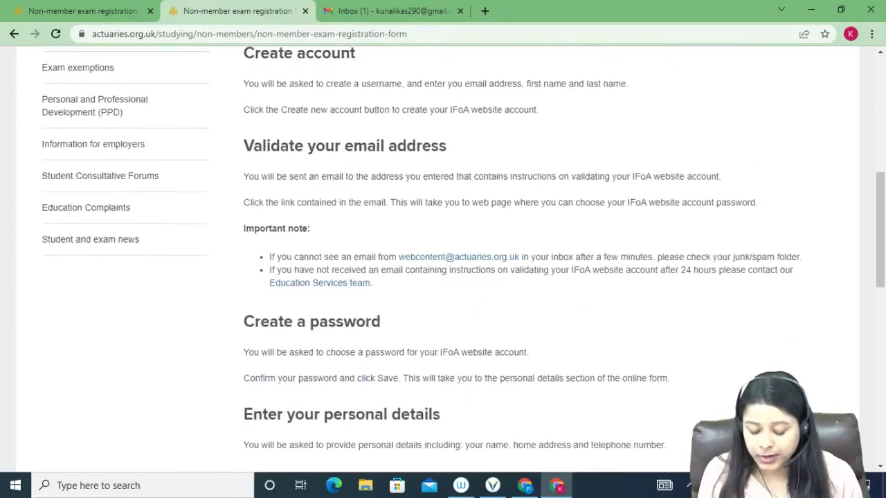
scroll(443, 256, "down", 3)
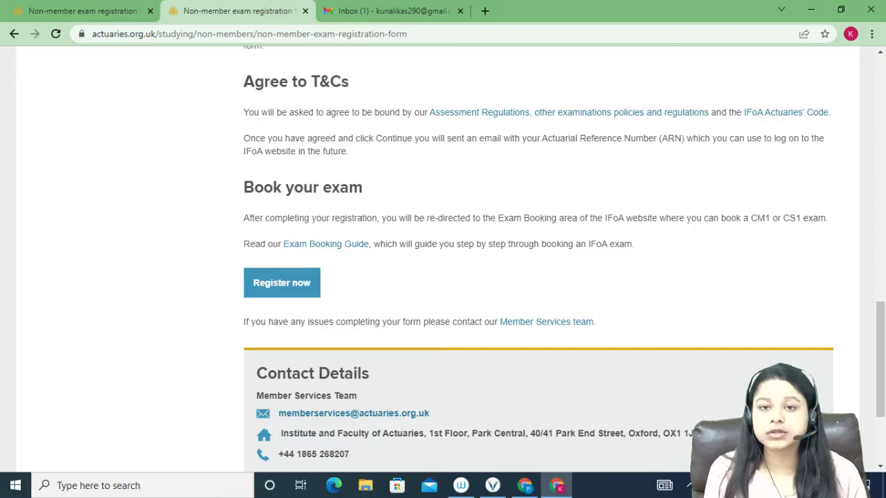
left_click(282, 282)
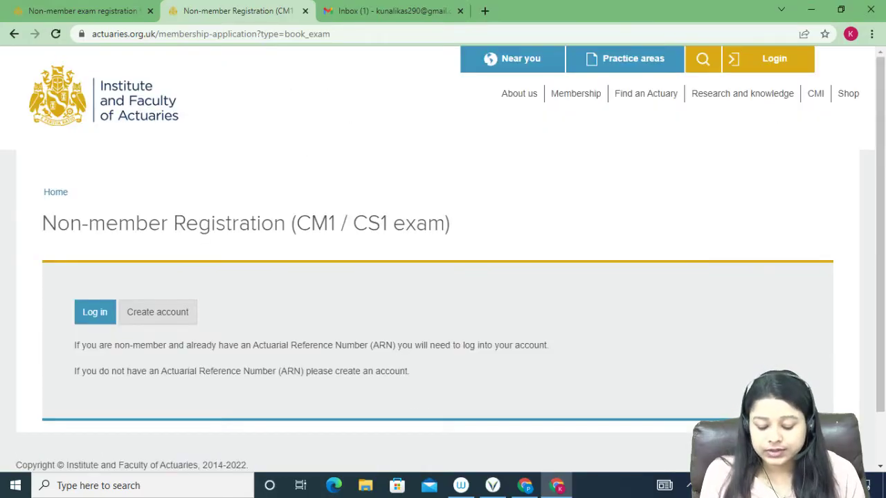
Scroll the Create an account modal to see all fields and select the Username field
scroll(443, 257, "down", 1)
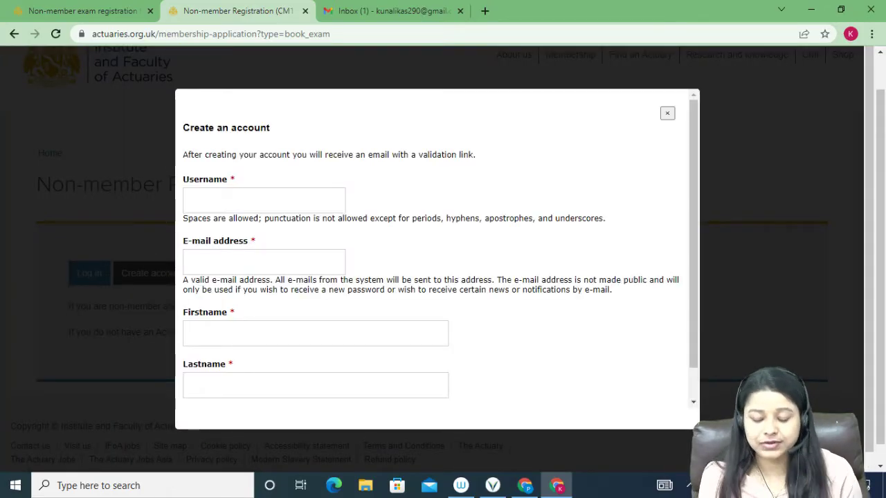
scroll(436, 249, "down", 1)
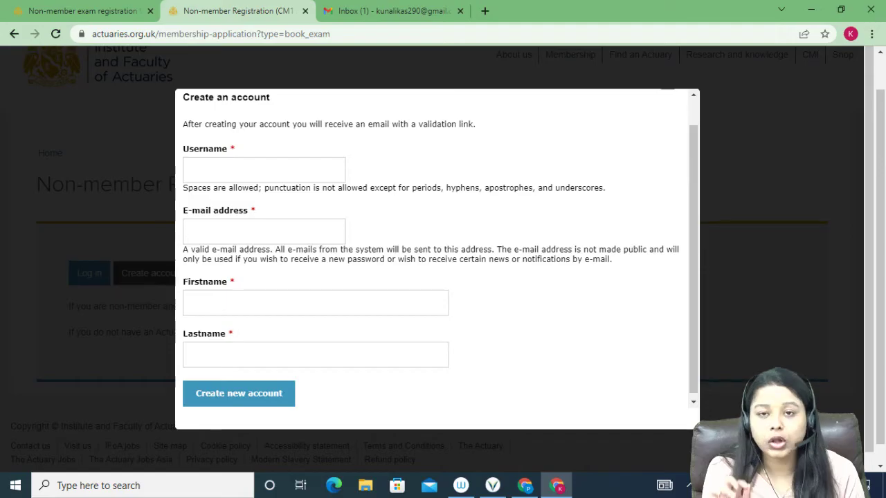
left_click(263, 169)
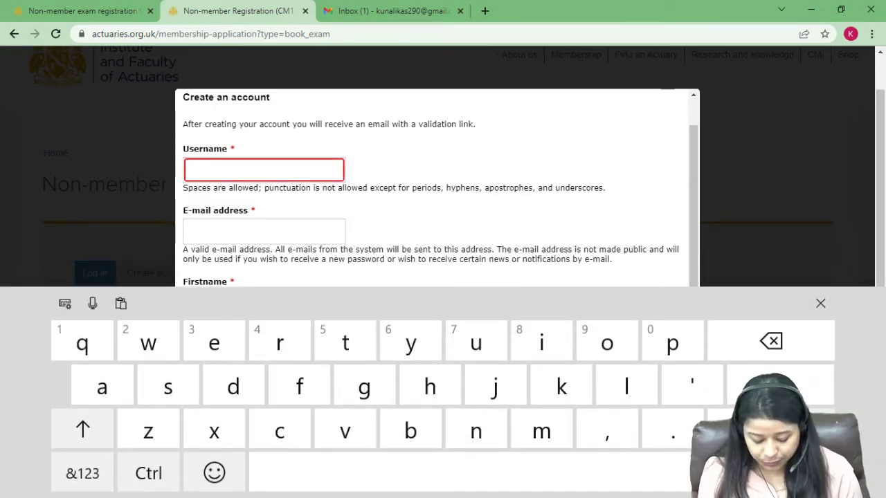
Enter the new account's username and e-mail address, correcting typing mistakes
type("kUNALIKA")
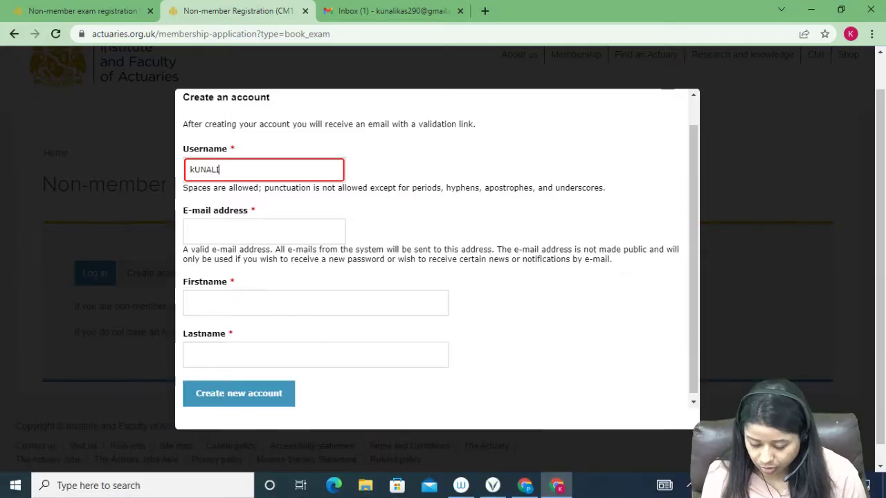
key("BackSpace")
key("BackSpace")
key("BackSpace")
key("BackSpace")
key("BackSpace")
key("BackSpace")
key("BackSpace")
key("BackSpace")
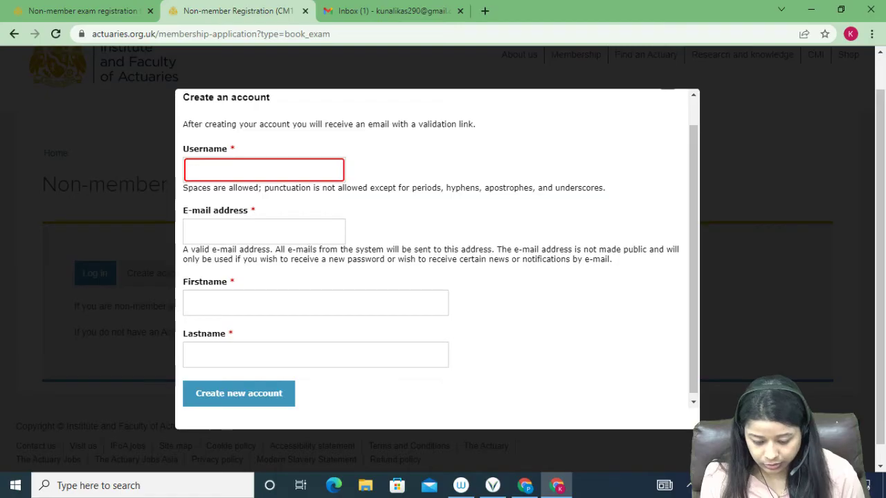
type("kunalika")
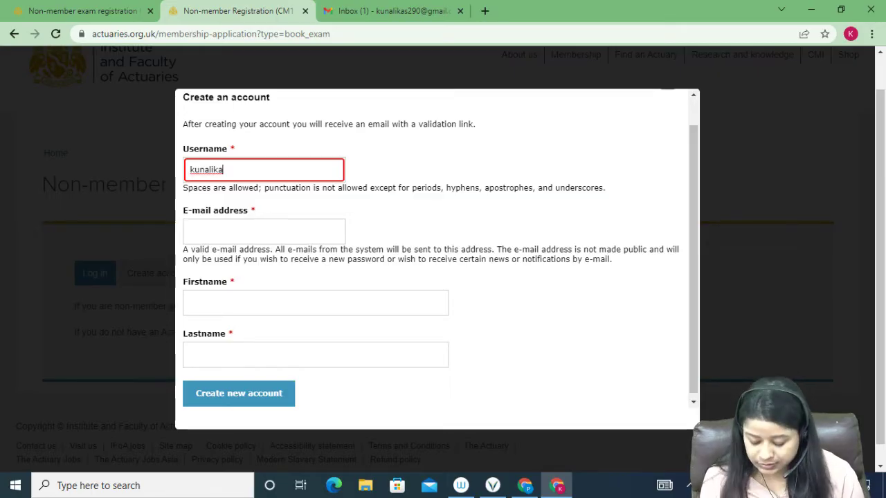
type("290")
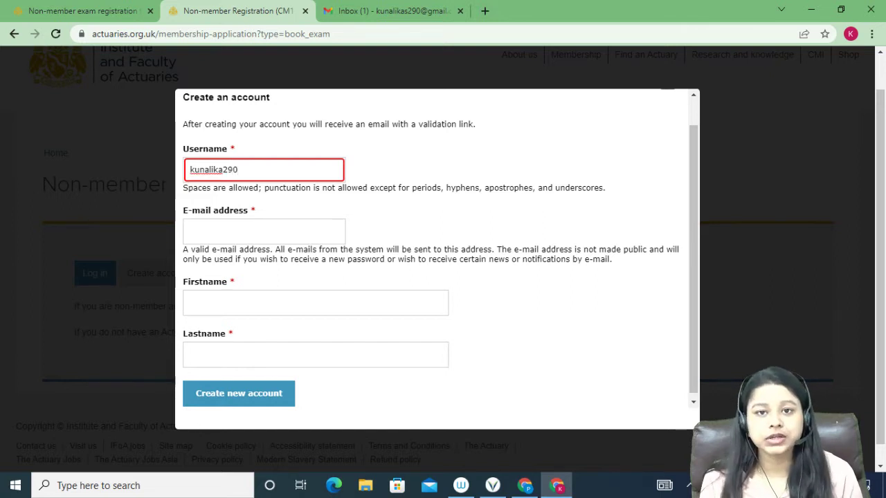
left_click(264, 231)
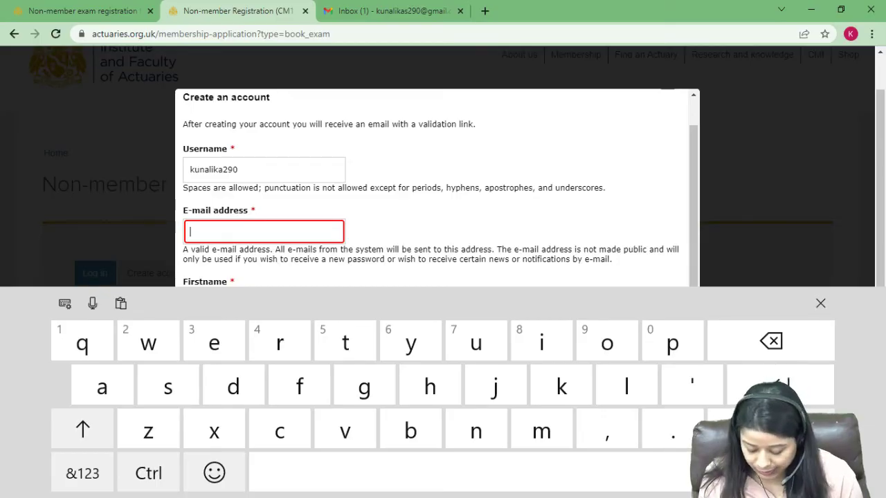
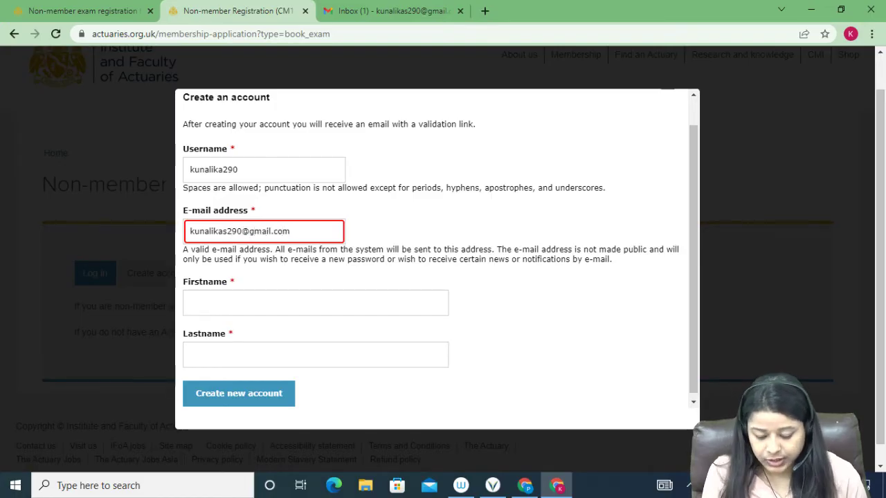
Fill in the user's first and last name and submit to create the account
left_click(277, 303)
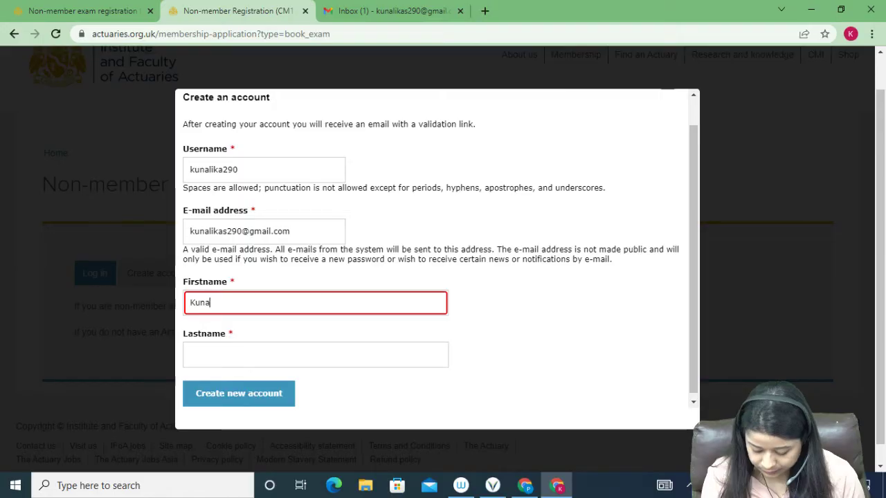
left_click(315, 354)
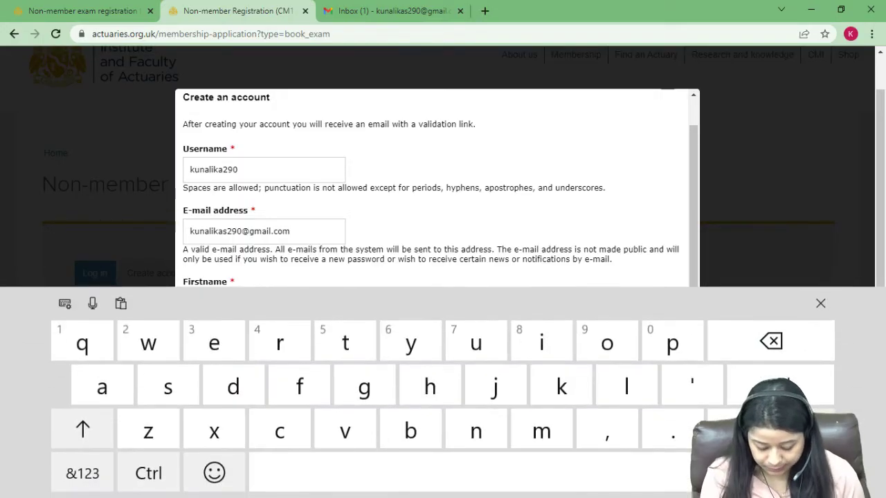
type("s")
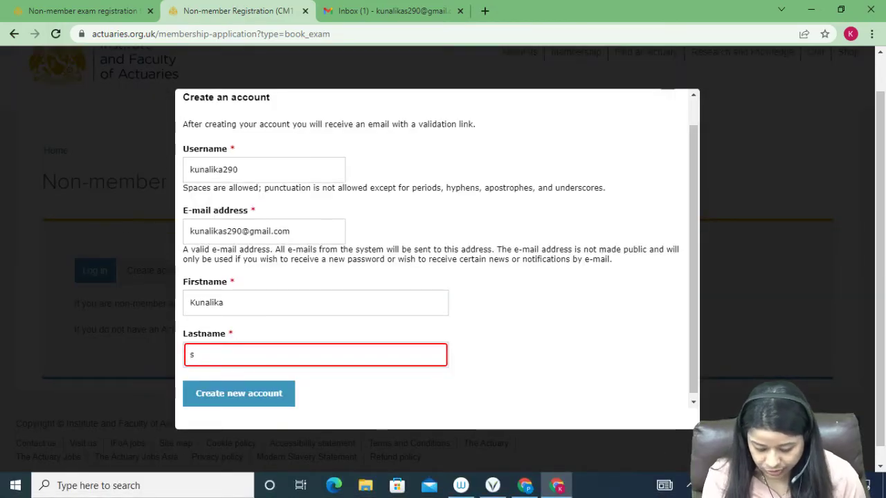
key("BackSpace")
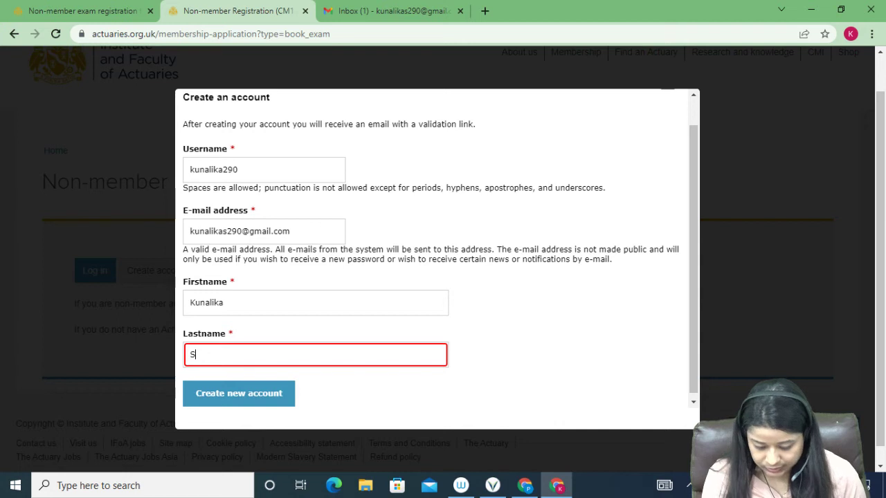
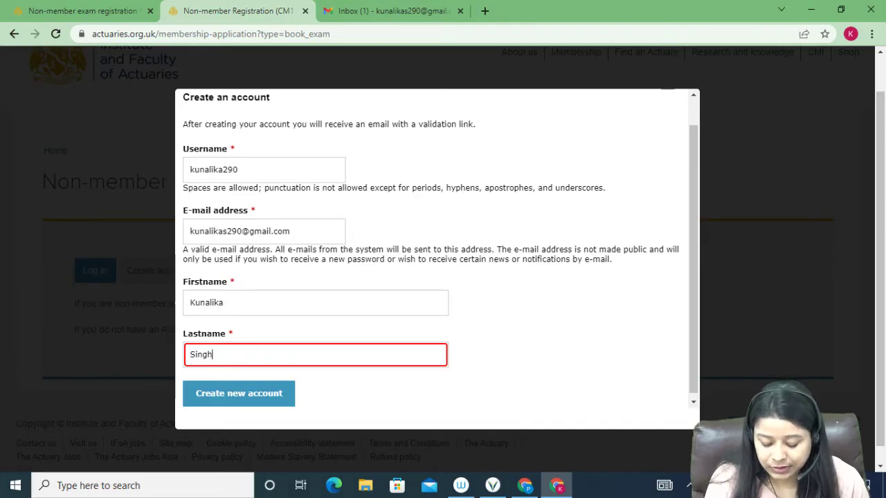
left_click(267, 394)
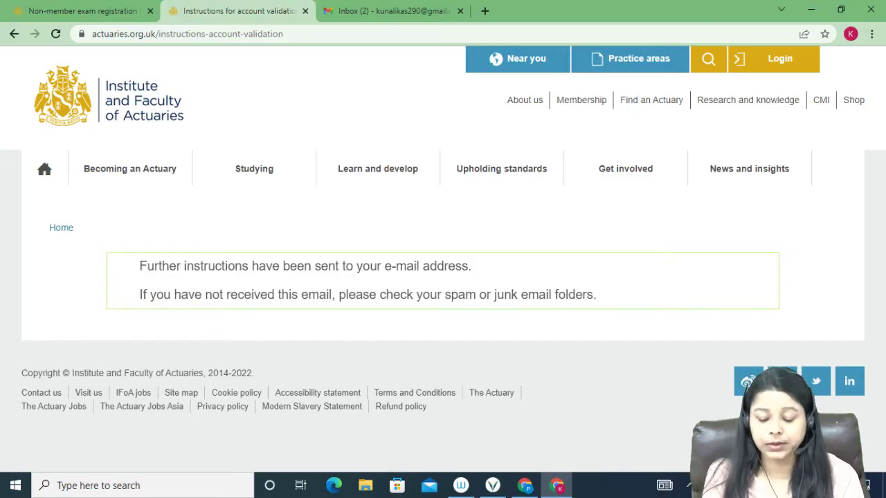
Switch to the Gmail inbox to find the IFoA validation e-mail
key("ctrl+Tab")
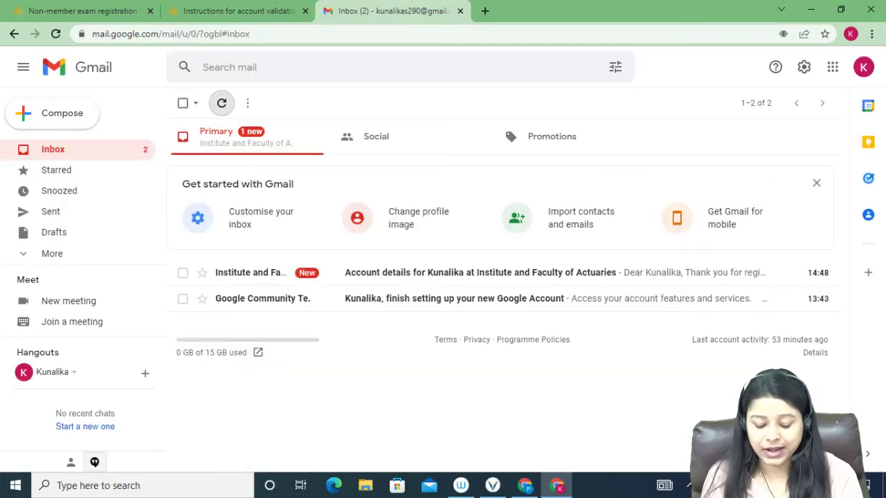
Open the IFoA 'Account details' e-mail and view the entire clipped message
left_click(346, 272)
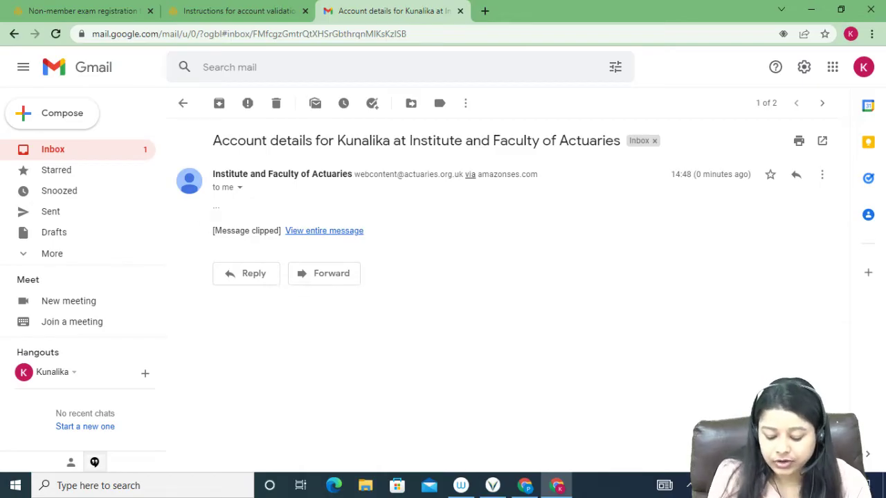
left_click(323, 230)
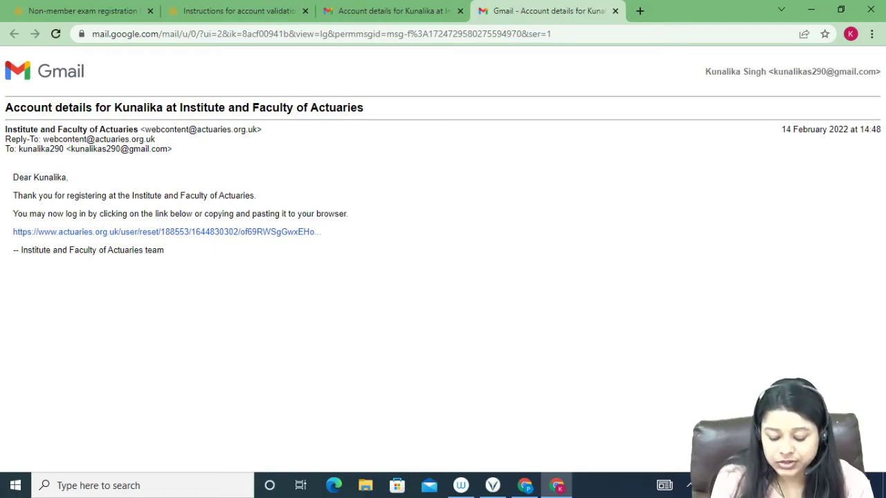
Follow the emailed login link to the Choose a password page, then return to the registration guide
left_click(166, 231)
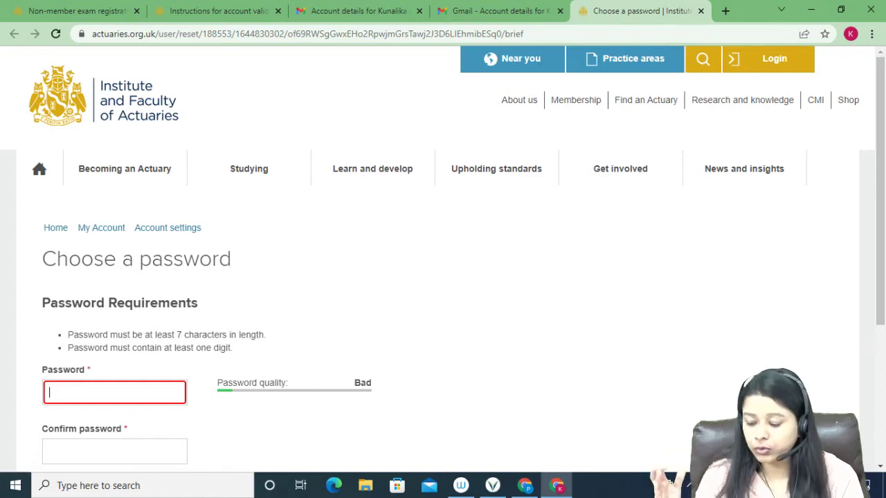
scroll(443, 259, "down", 2)
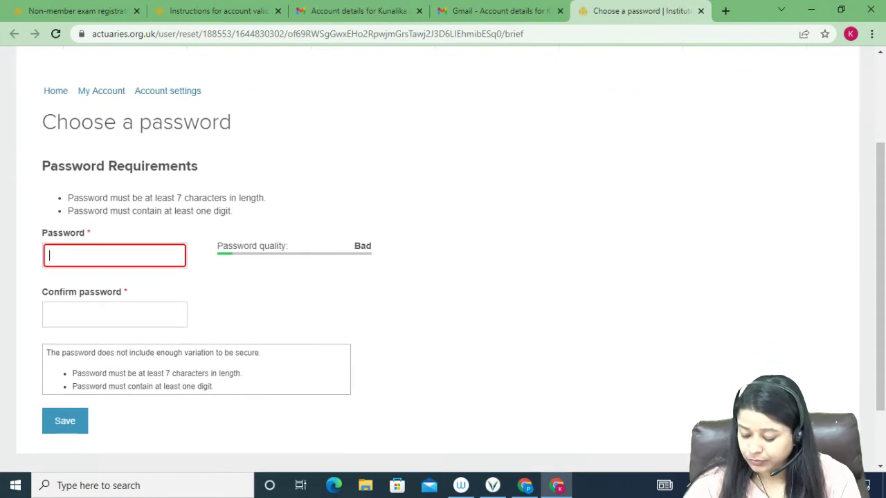
scroll(443, 258, "down", 1)
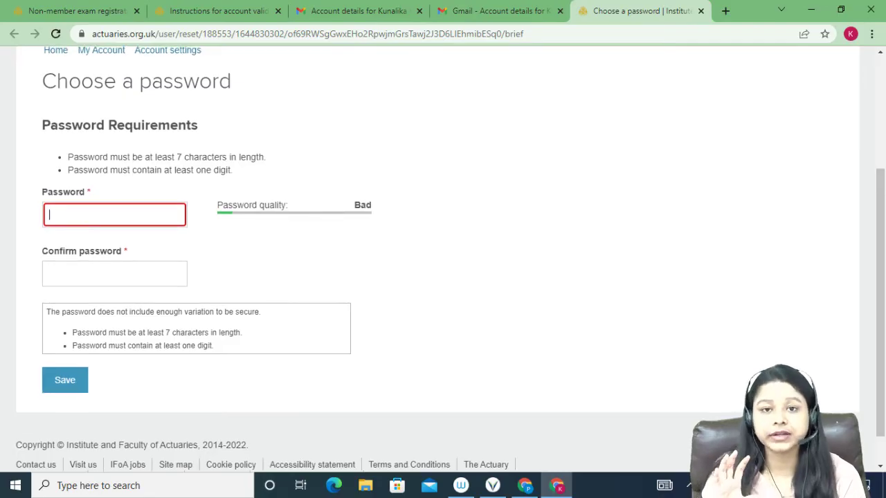
key("ctrl+1")
scroll(443, 259, "down", 1)
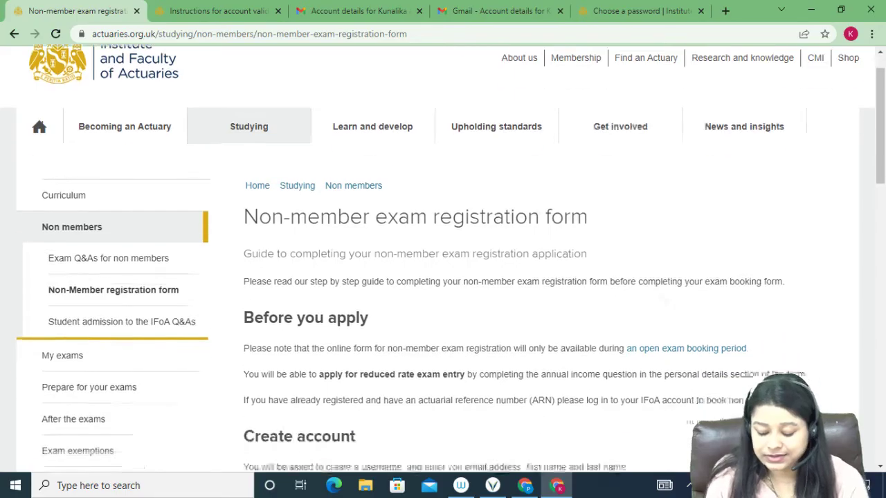
Read the guide's account validation and 'Create a password' steps, then return to the Choose a password tab
scroll(443, 259, "down", 5)
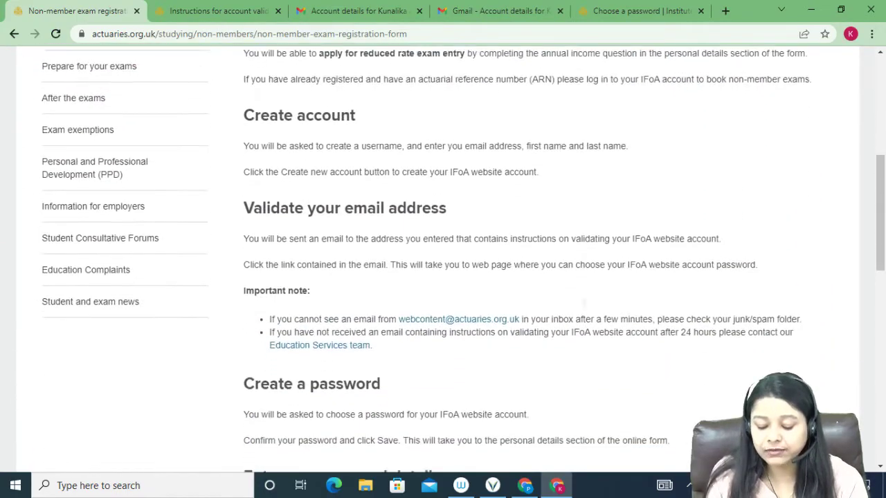
scroll(443, 259, "down", 1)
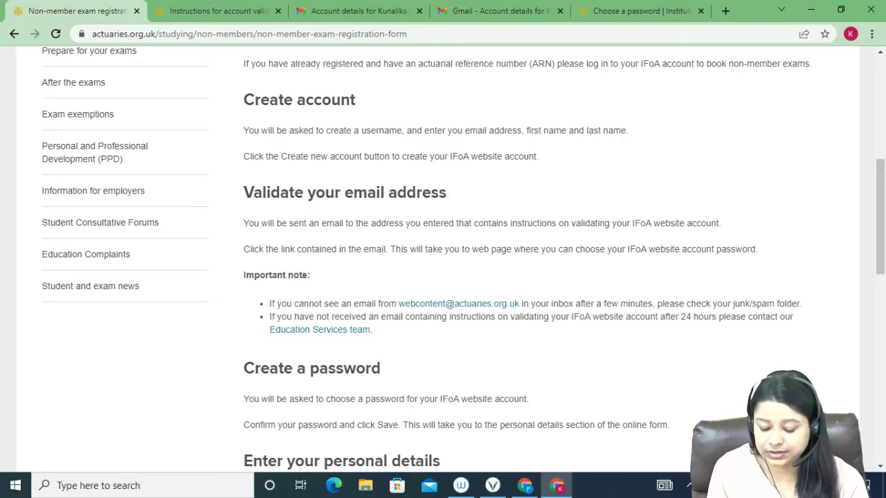
scroll(493, 206, "down", 3)
scroll(494, 207, "down", 1)
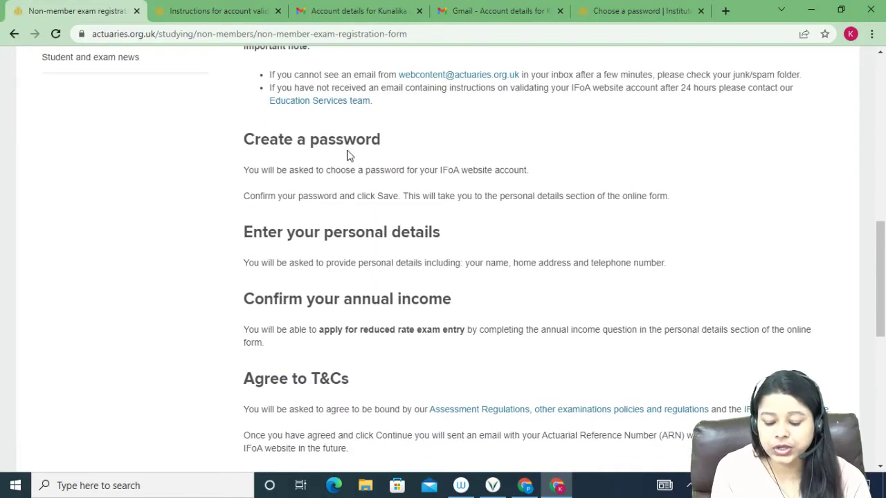
left_click(638, 10)
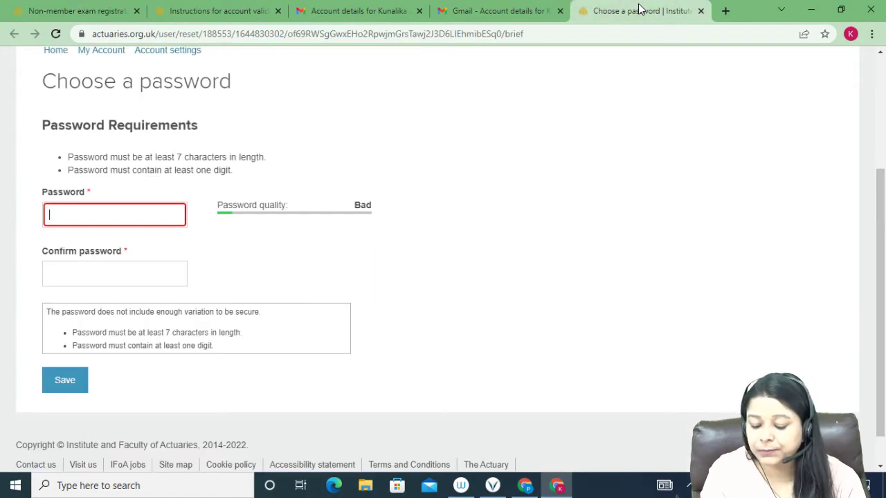
Enter and confirm a matching account password, then save it
type("****")
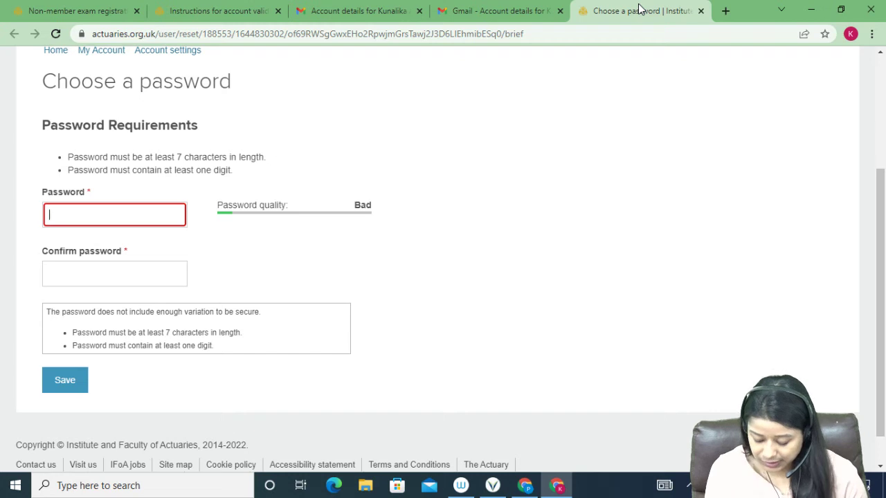
key("BackSpace")
key("BackSpace")
key("BackSpace")
key("BackSpace")
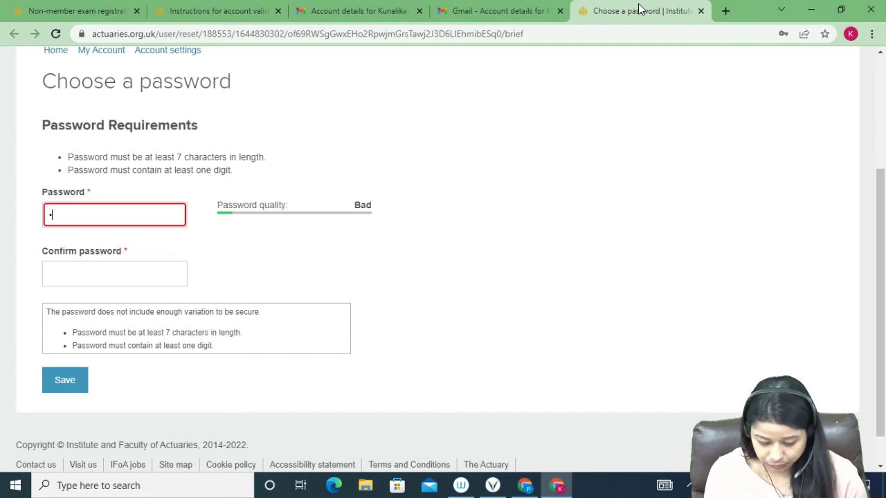
type("**********")
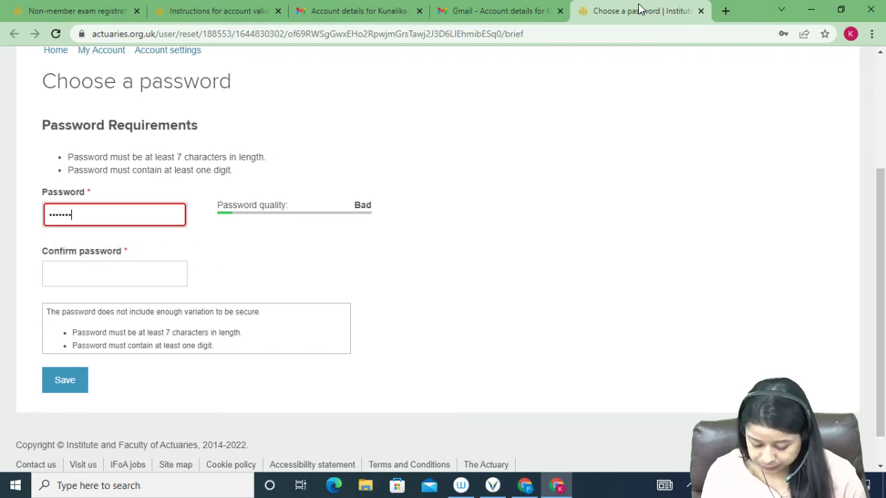
left_click(114, 298)
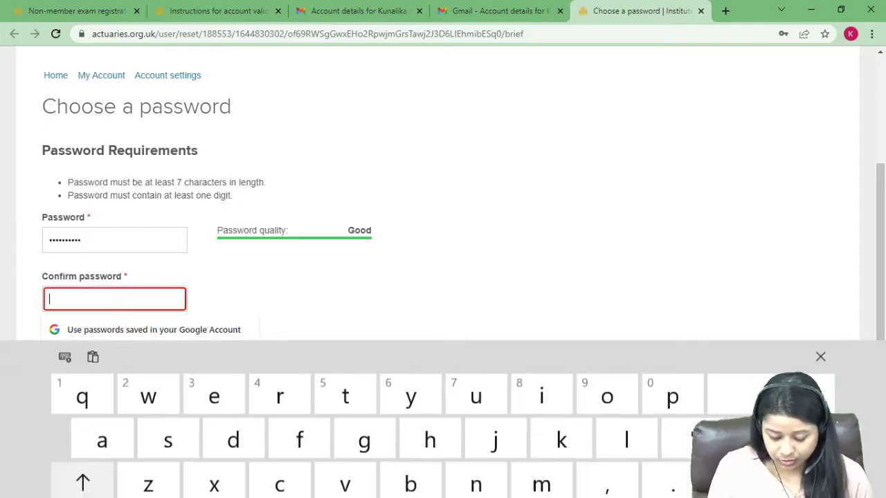
type("**********")
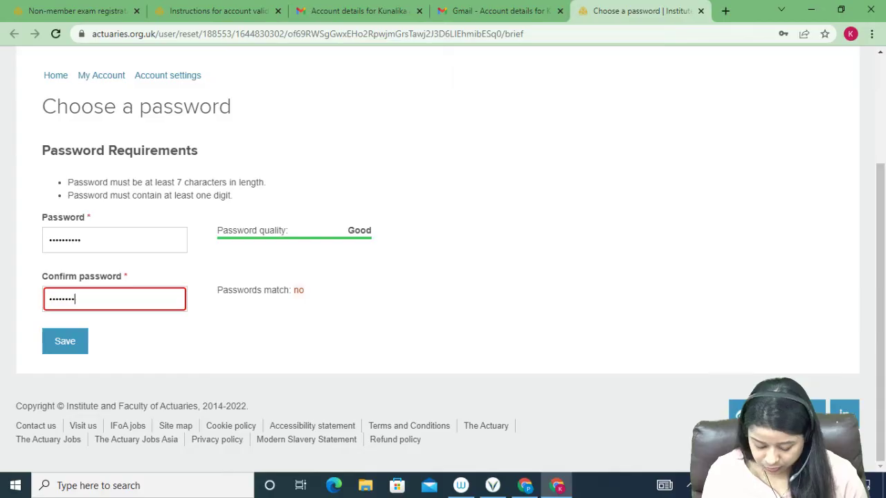
type("*")
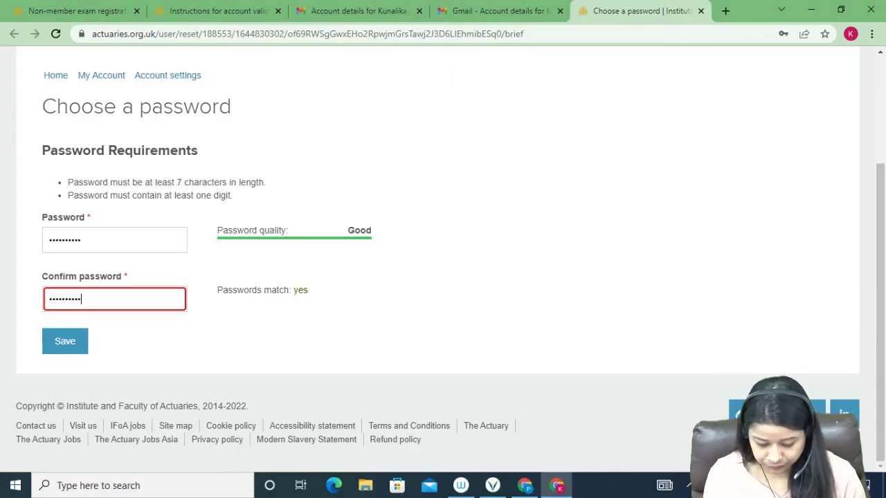
key("Tab")
key("Return")
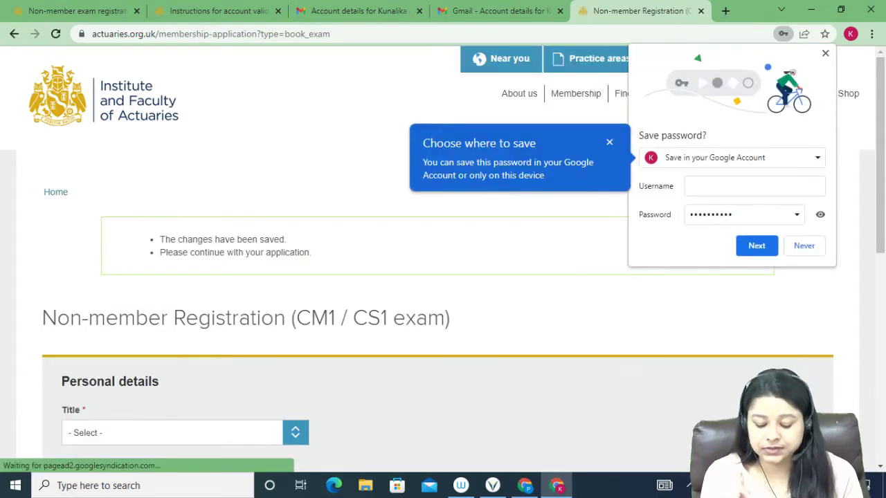
Decline Chrome's save-password prompt and switch back to the registration instructions tab
left_click(803, 247)
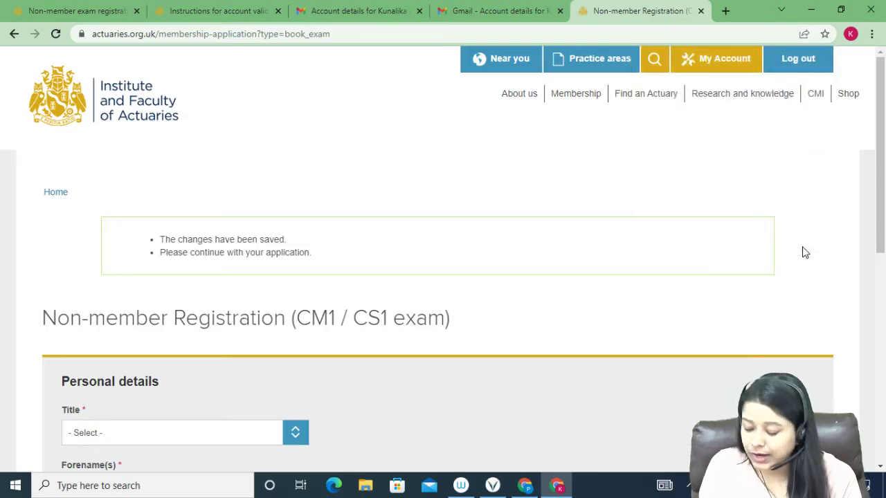
scroll(806, 252, "down", 3)
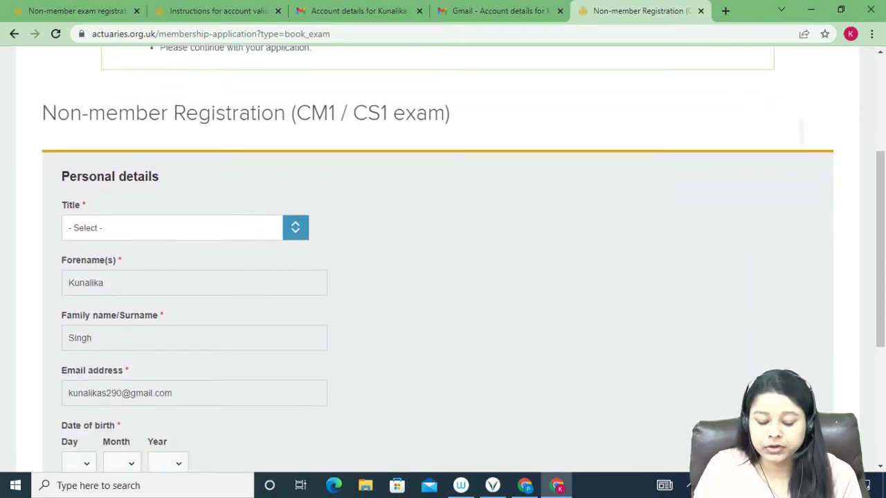
scroll(802, 132, "down", 2)
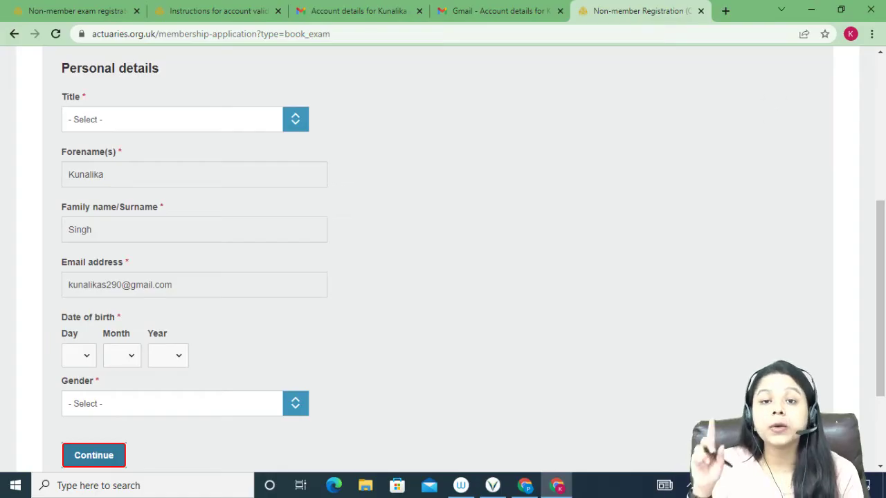
left_click(60, 12)
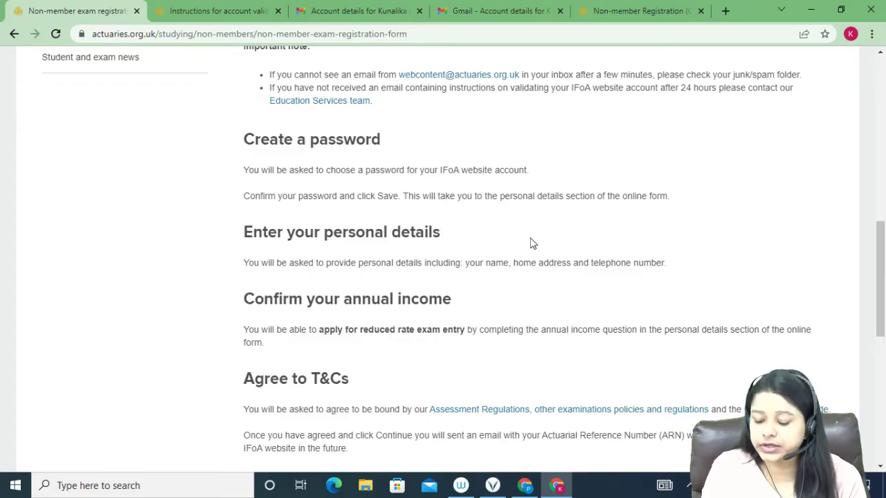
Back on the non-member registration form, set the title to Miss
left_click(640, 11)
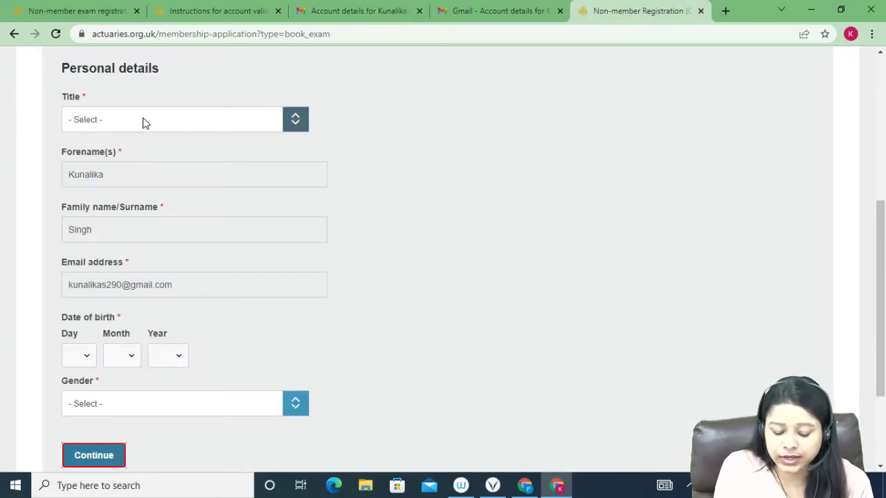
left_click(148, 119)
left_click(93, 186)
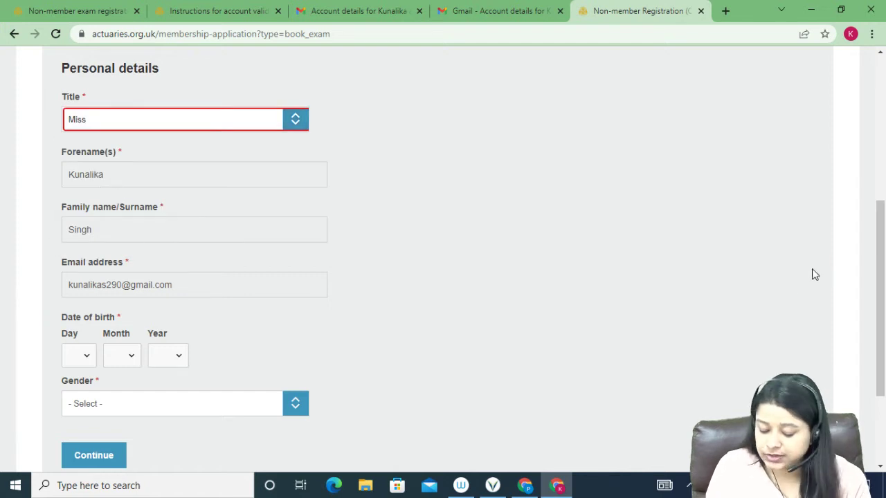
scroll(813, 275, "down", 2)
scroll(813, 275, "up", 1)
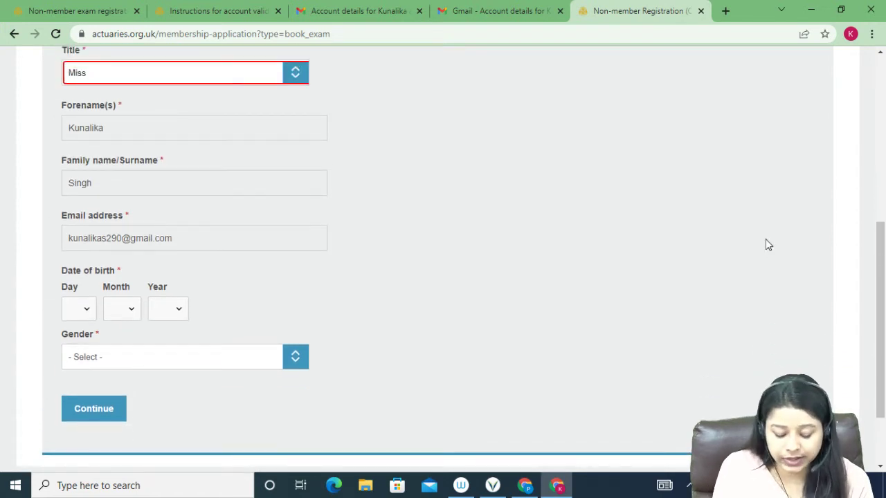
left_click(79, 309)
left_click(75, 259)
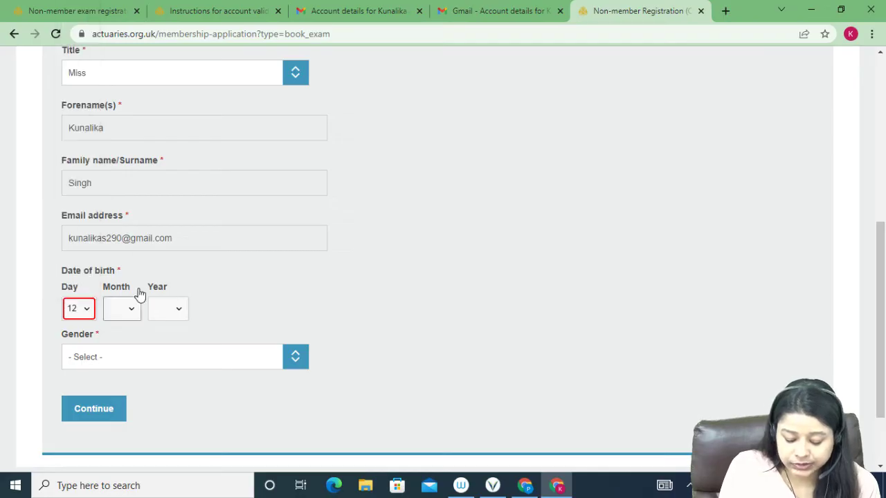
left_click(123, 309)
left_click(119, 223)
left_click(161, 310)
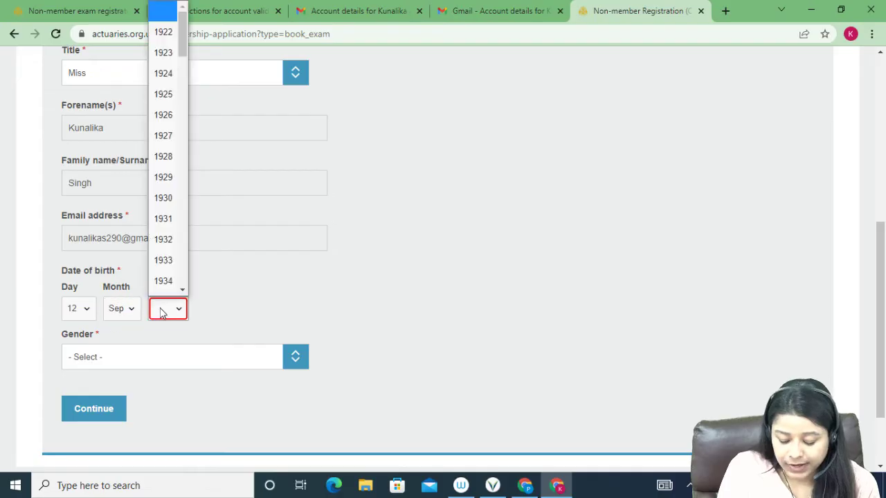
scroll(163, 207, "down", 8)
scroll(173, 173, "down", 15)
left_click(163, 284)
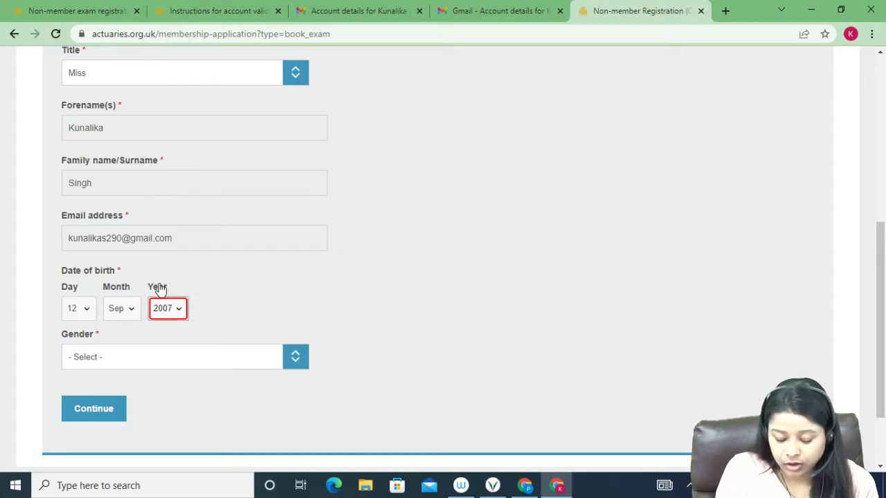
left_click(167, 308)
left_click(166, 98)
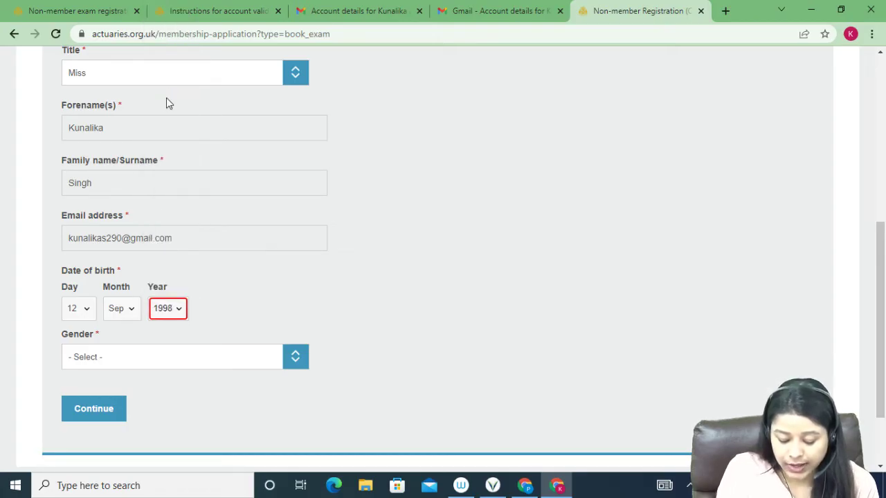
Choose Female as the gender and continue to the address section
left_click(108, 364)
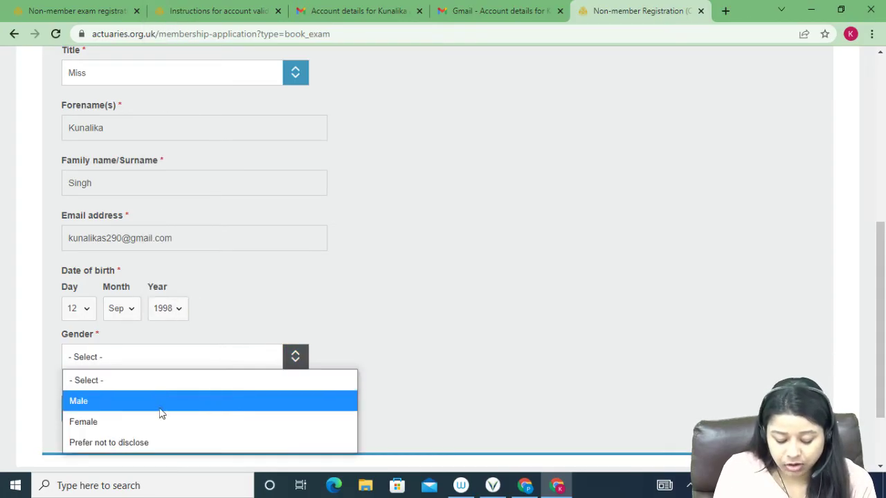
left_click(124, 432)
left_click(94, 416)
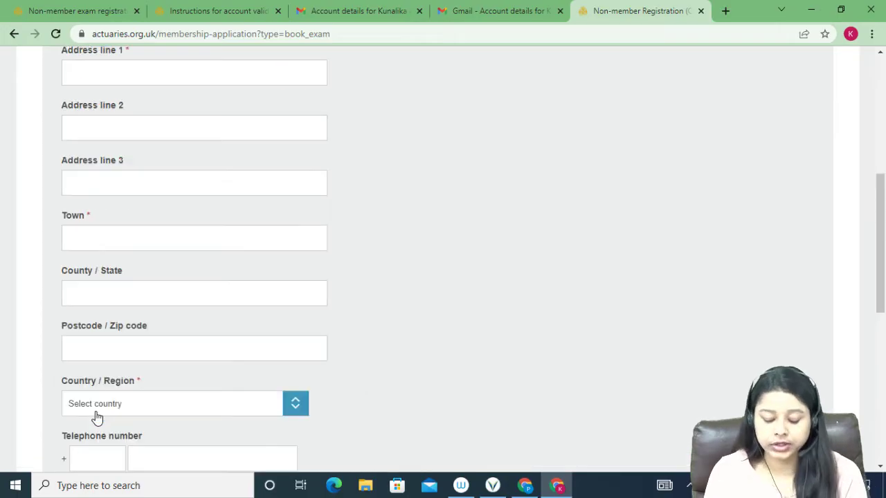
left_click(94, 10)
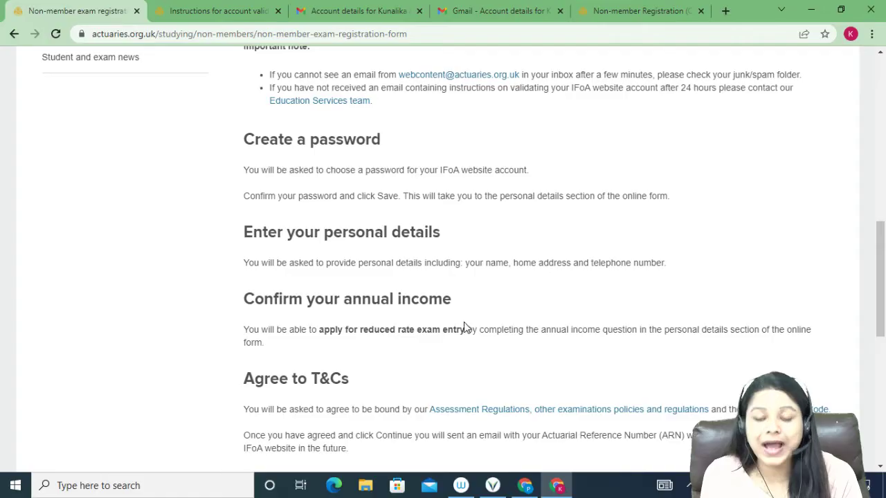
left_click(615, 12)
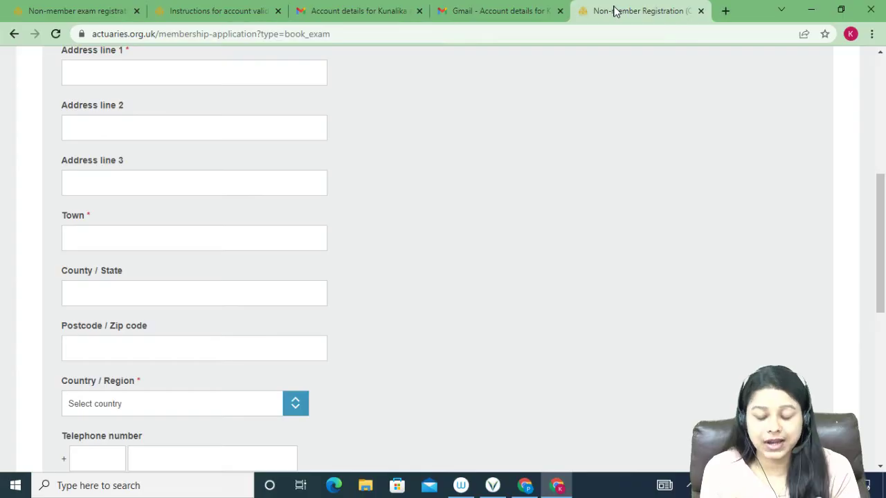
scroll(405, 172, "up", 2)
Fill in the first home address line and the town
left_click(188, 179)
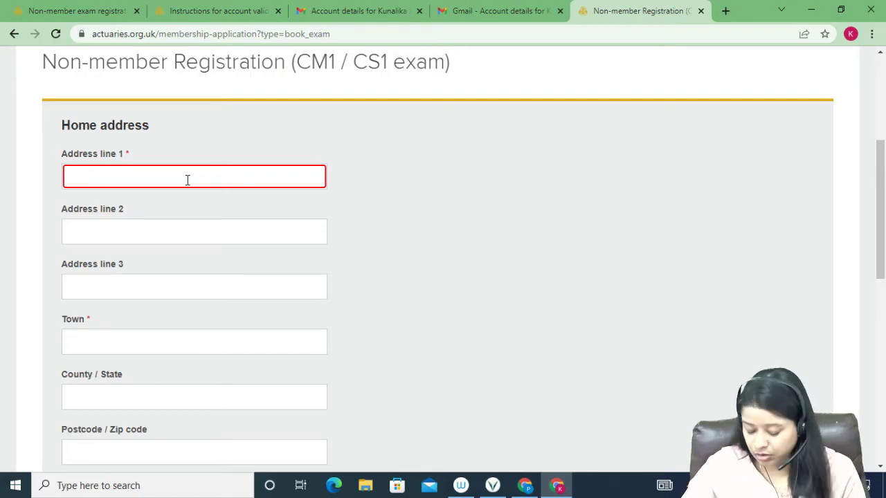
left_click(194, 342)
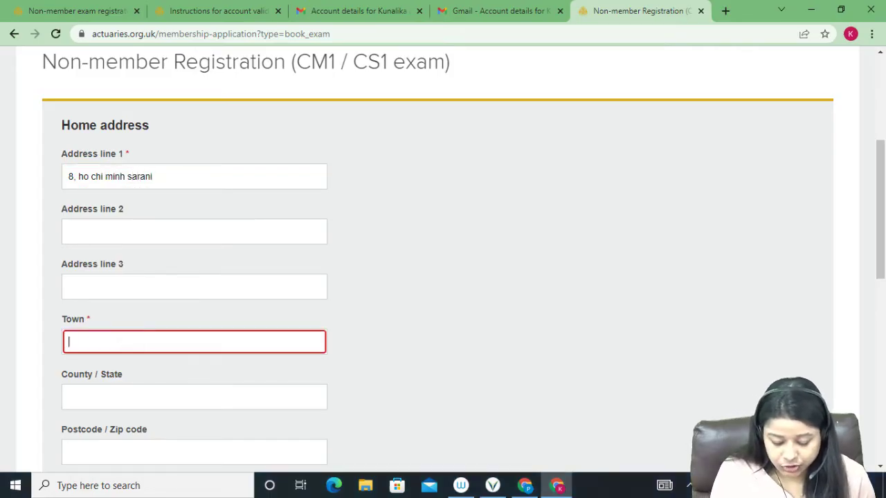
type("Kolkata")
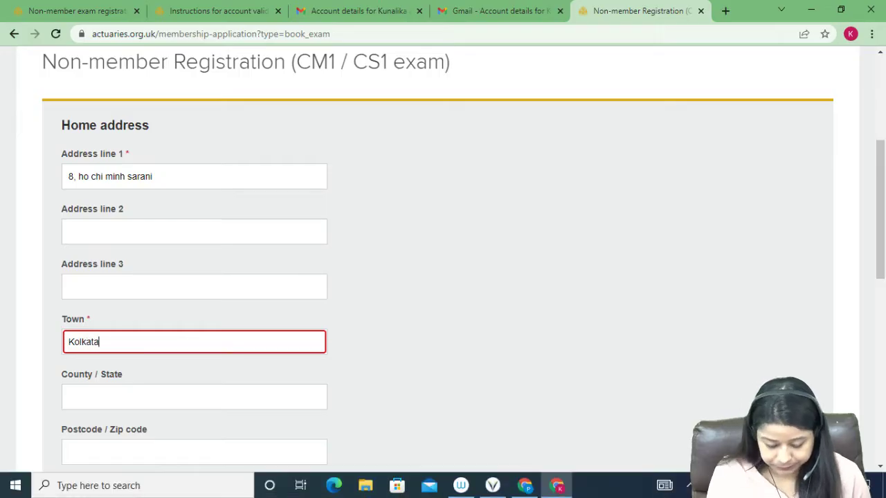
scroll(443, 277, "down", 3)
Enter the postcode and county/state, correcting the state entry from India to the actual state
left_click(194, 216)
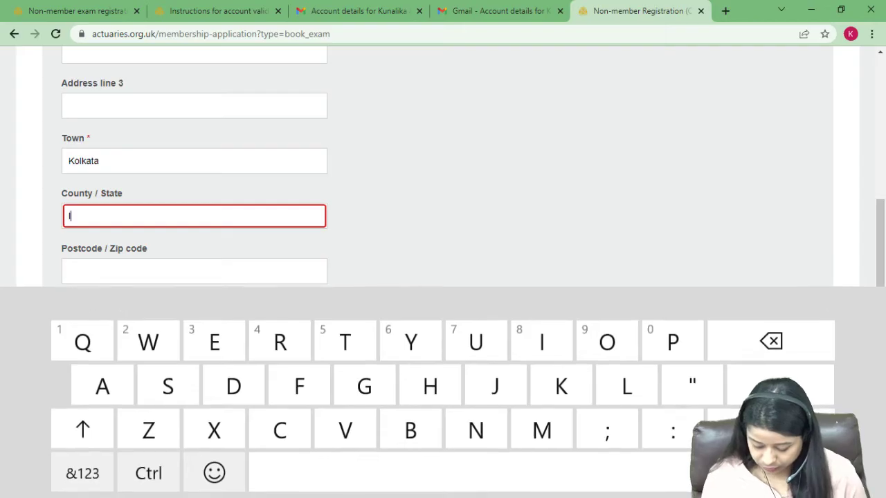
type("Induia")
key("BackSpace")
key("BackSpace")
key("BackSpace")
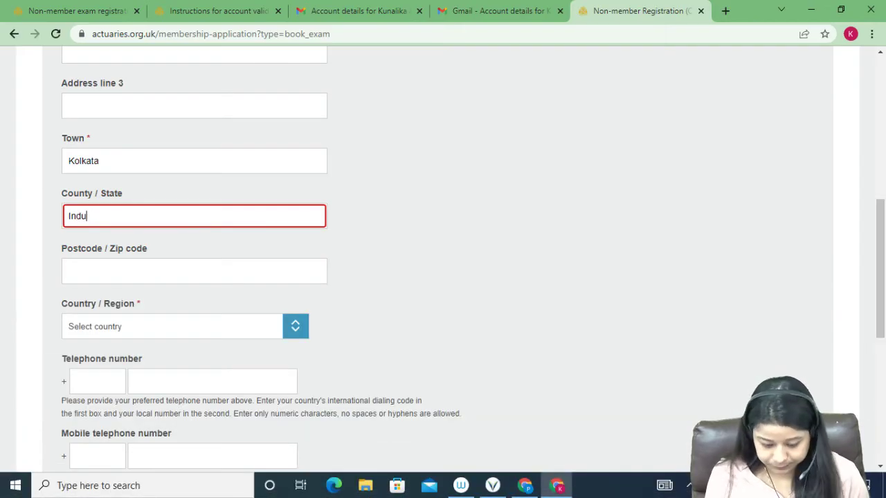
type("ia")
left_click(194, 271)
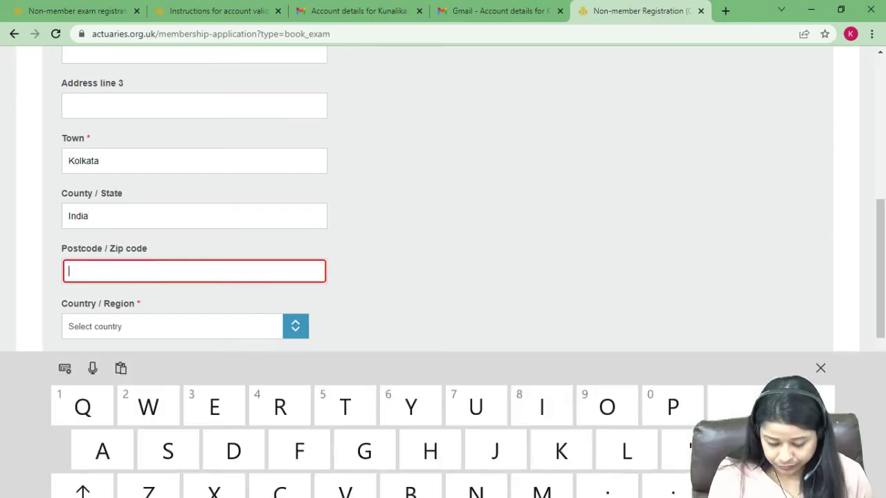
type("7000")
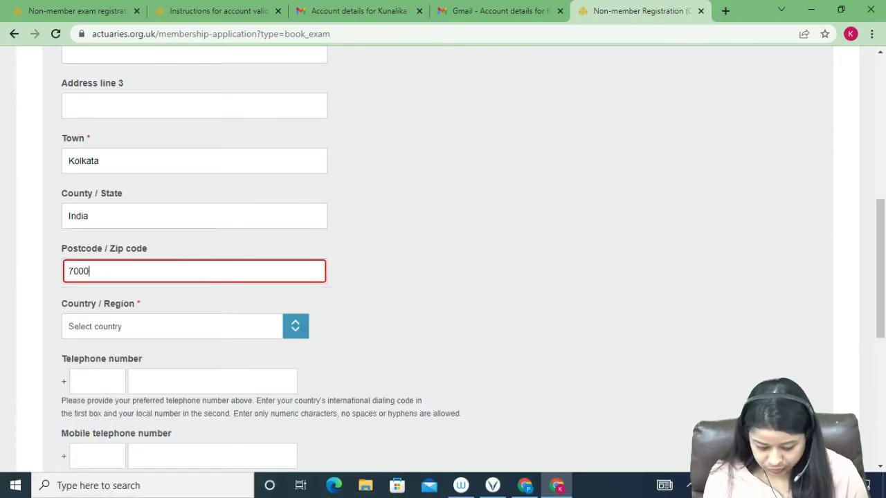
type("71")
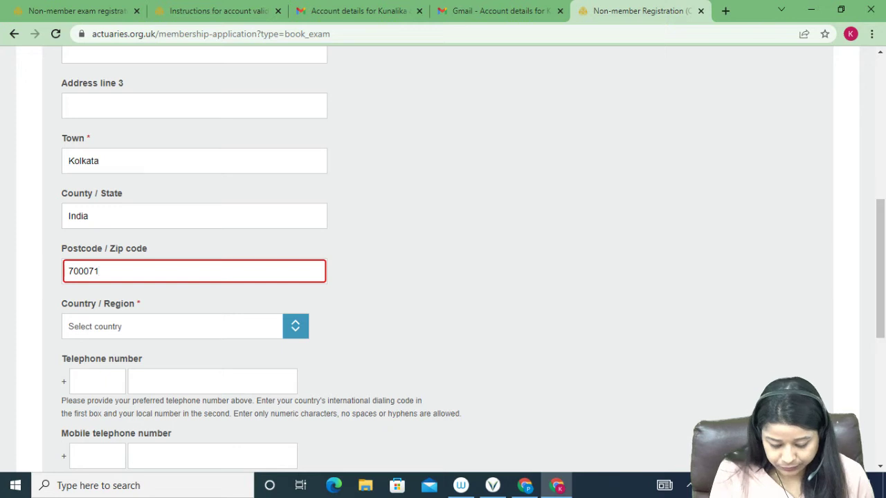
left_click(185, 326)
key("Escape")
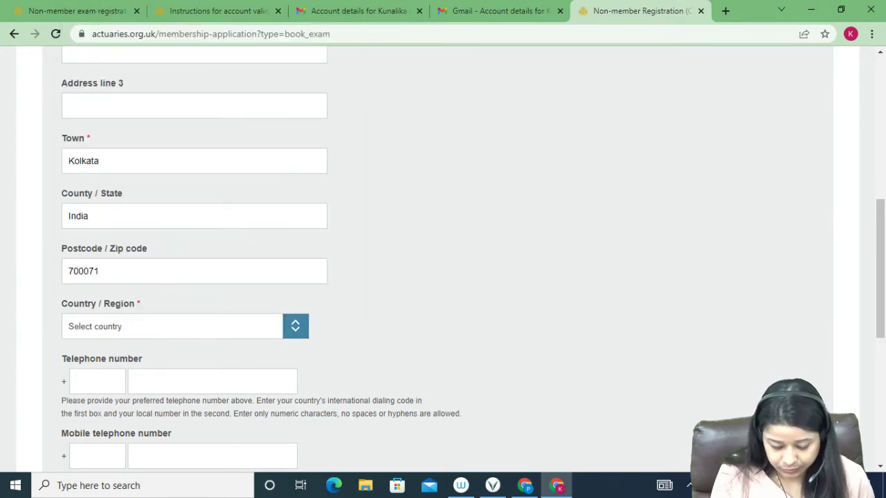
left_click(87, 220)
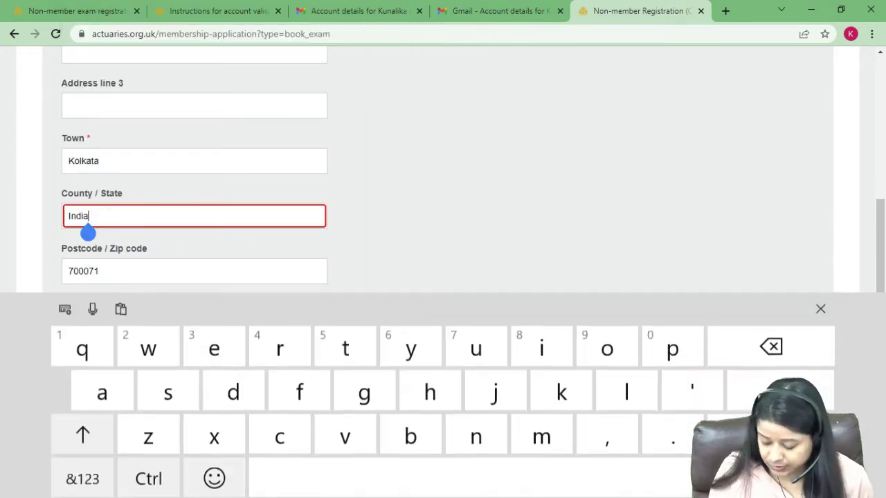
key("BackSpace")
key("BackSpace")
key("BackSpace")
key("BackSpace")
key("BackSpace")
type("West Bengal")
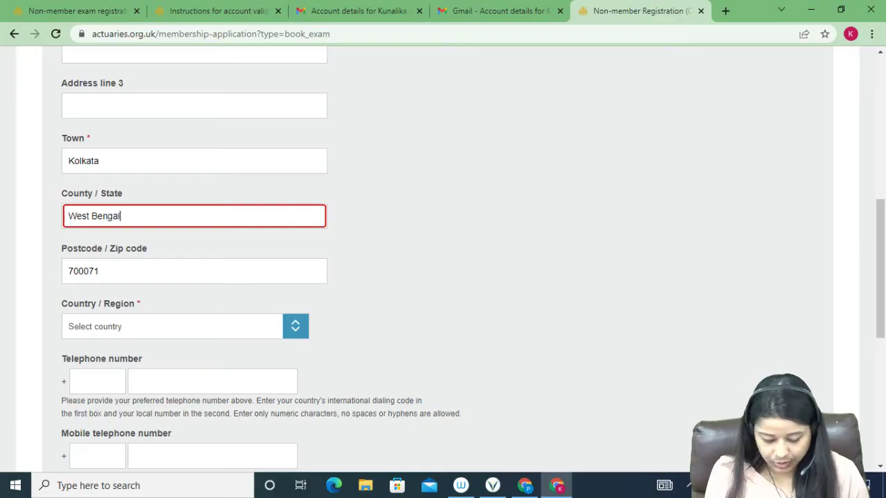
Choose India as the country so the +91 dialling code fills in
left_click(173, 326)
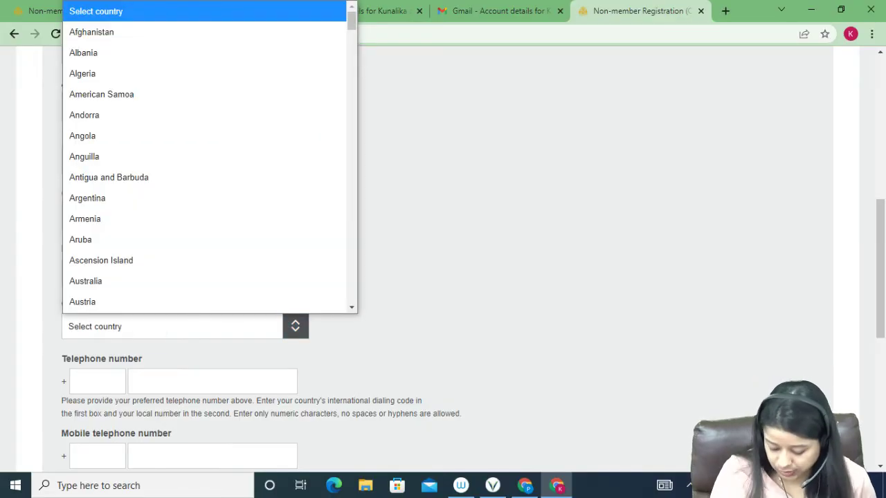
type("in")
key("Return")
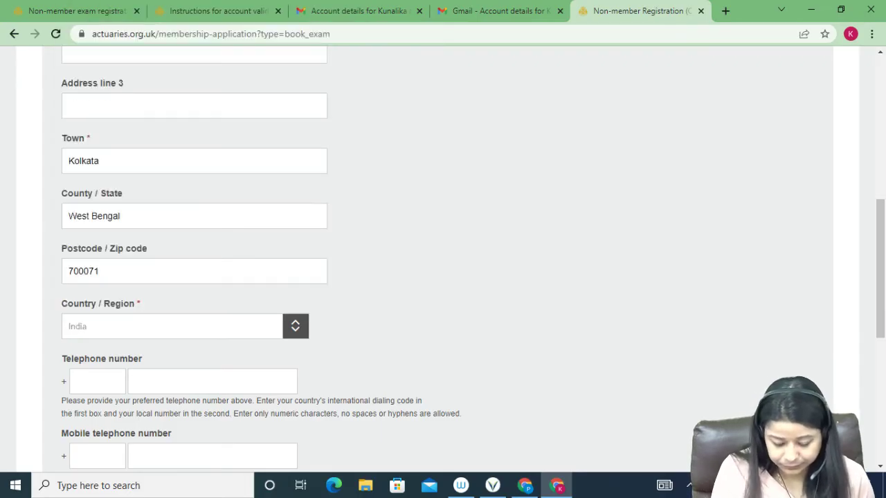
scroll(443, 277, "down", 2)
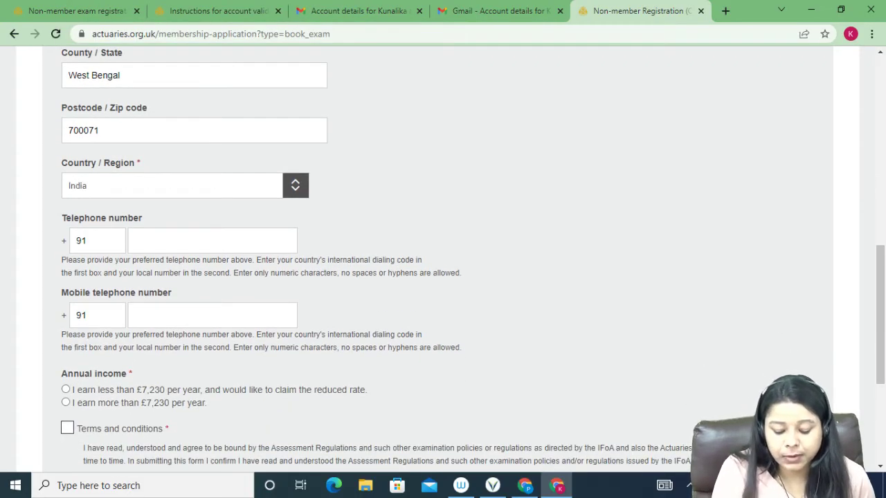
Enter the applicant's preferred telephone number, fixing a mistyped first attempt
left_click(212, 240)
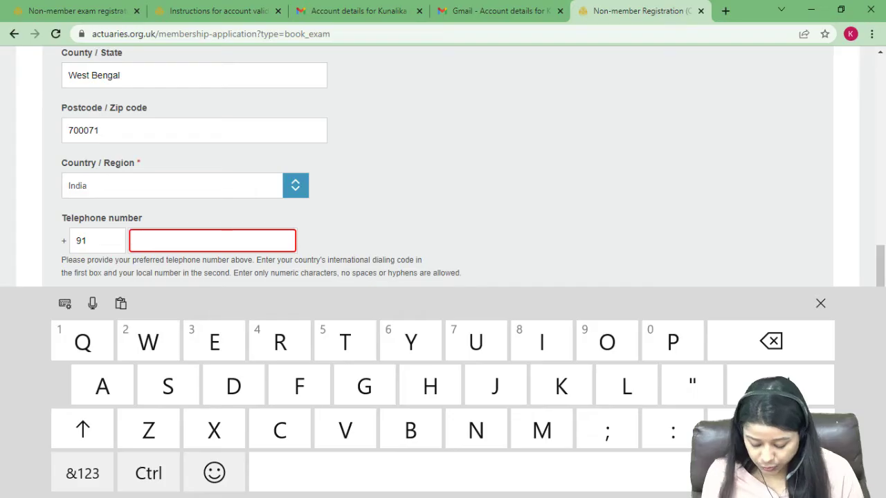
type("85829089")
key("BackSpace")
key("BackSpace")
key("BackSpace")
key("BackSpace")
key("BackSpace")
key("BackSpace")
key("BackSpace")
key("BackSpace")
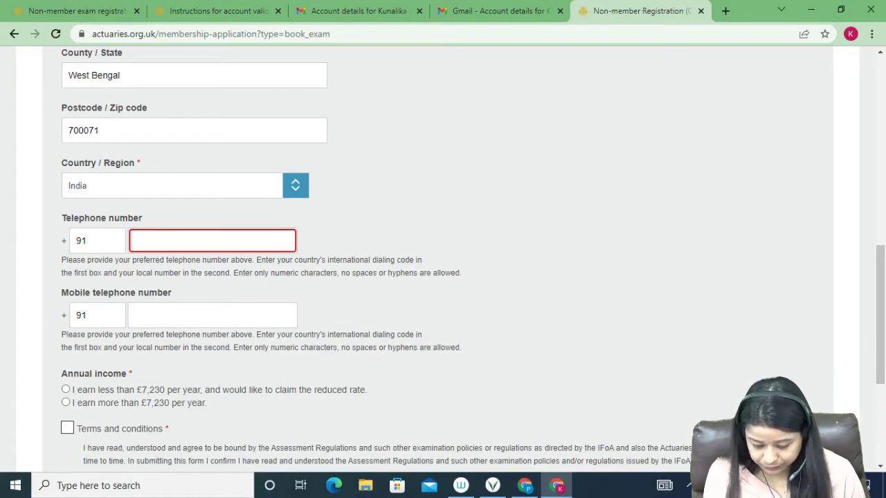
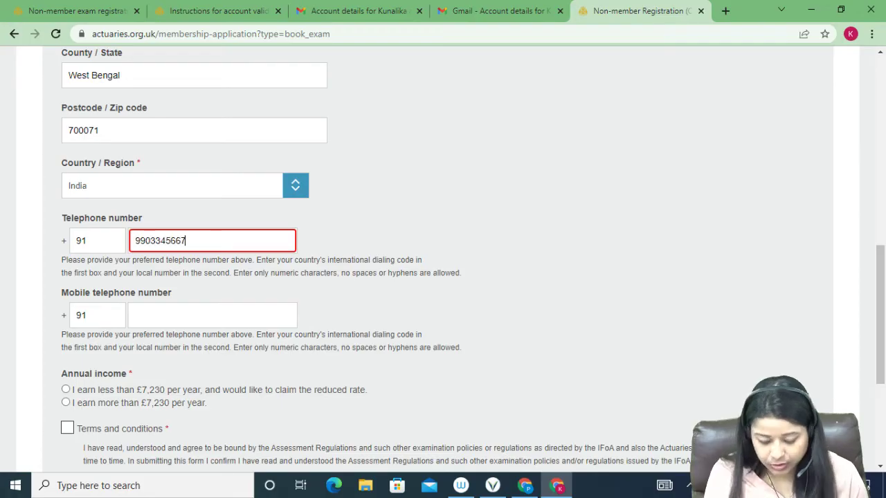
scroll(443, 259, "down", 3)
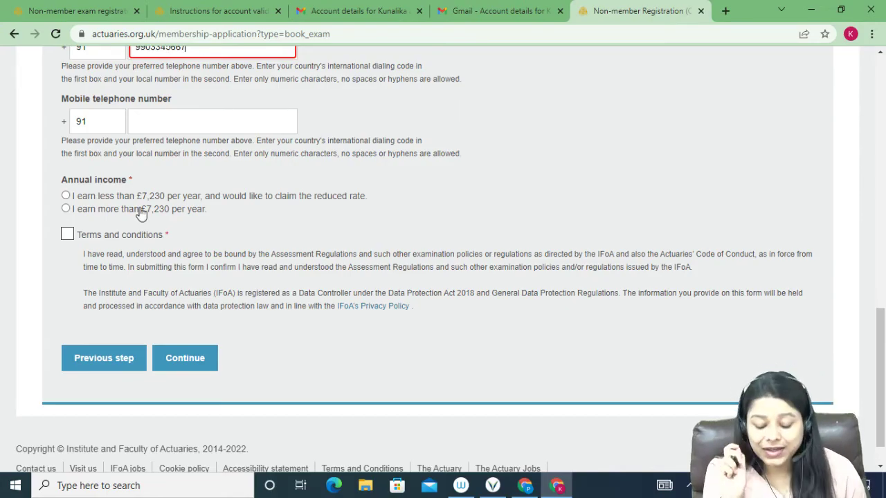
right_click(70, 192)
Select the under £7,230 income option, accept the terms and conditions, and submit
left_click(66, 196)
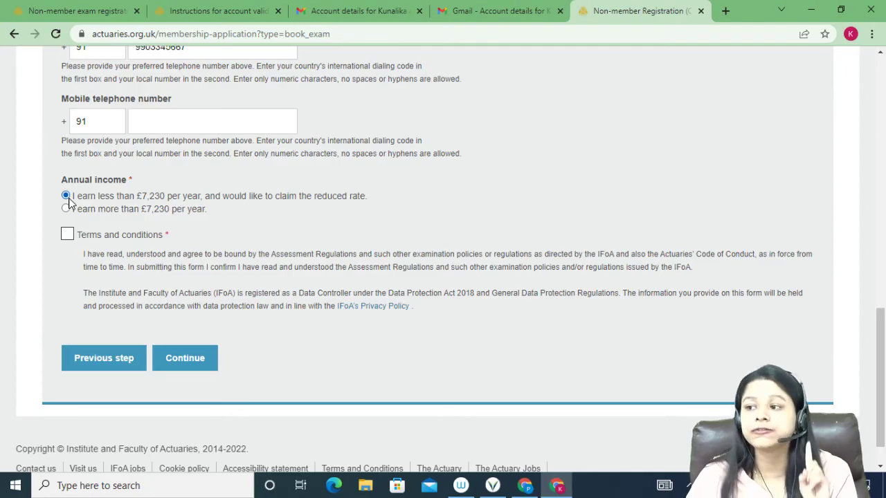
left_click(68, 234)
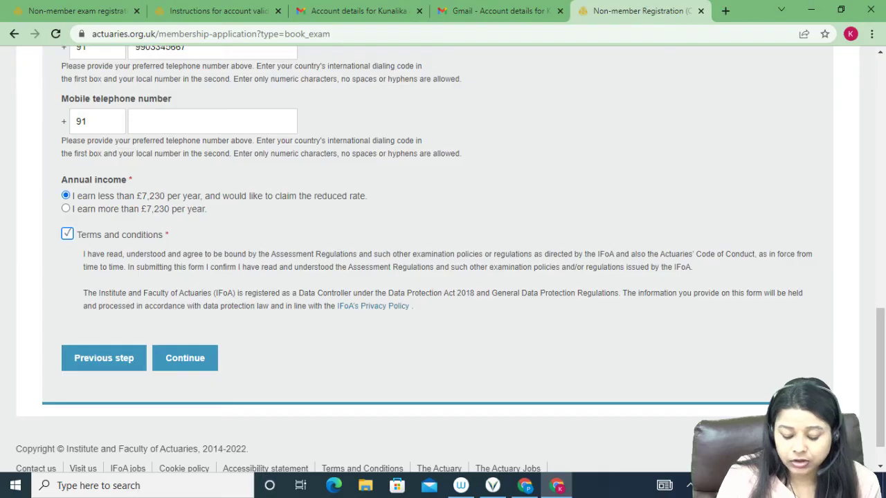
left_click(185, 358)
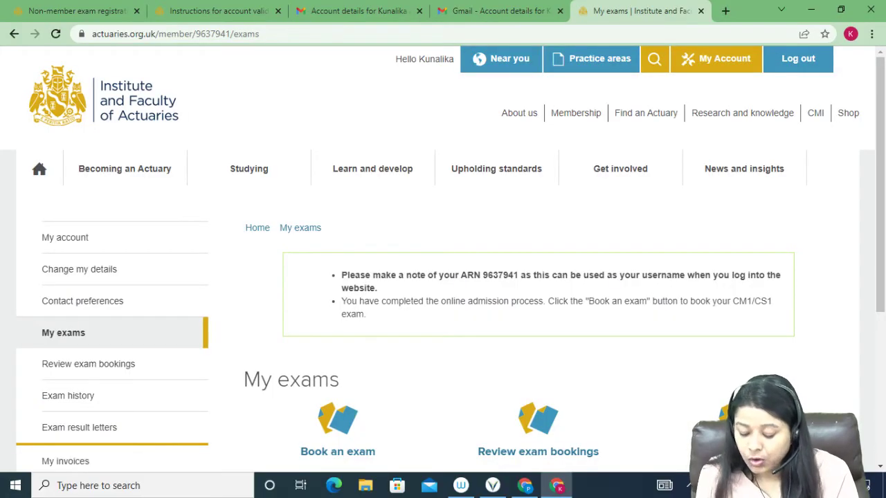
Review the My exams page and its ARN notice, then start an exam booking
scroll(443, 259, "down", 1)
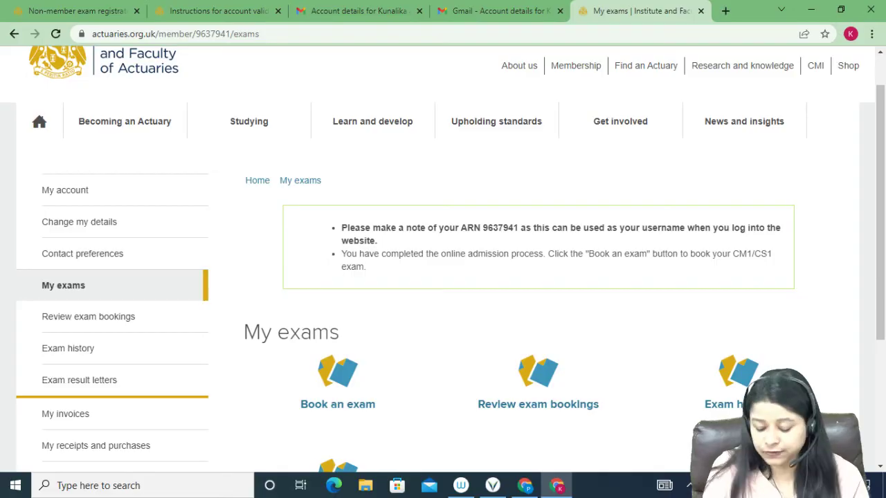
scroll(442, 277, "down", 2)
scroll(443, 277, "up", 3)
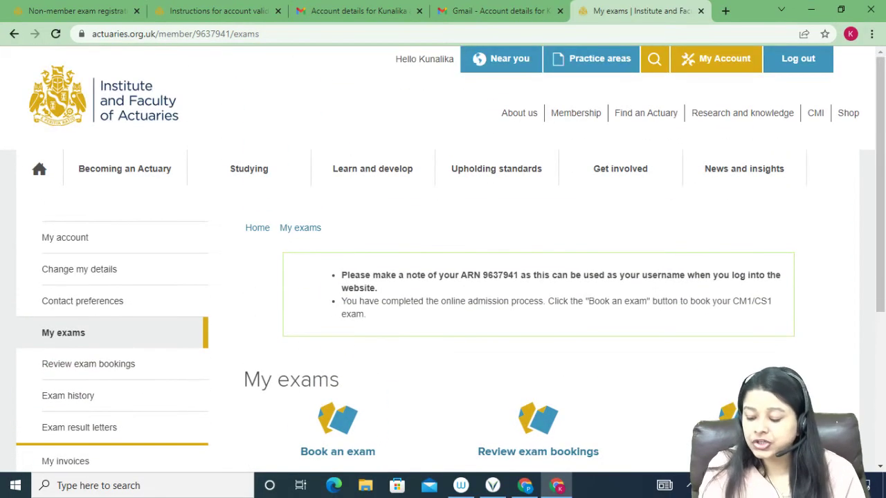
scroll(443, 277, "down", 1)
scroll(443, 277, "up", 1)
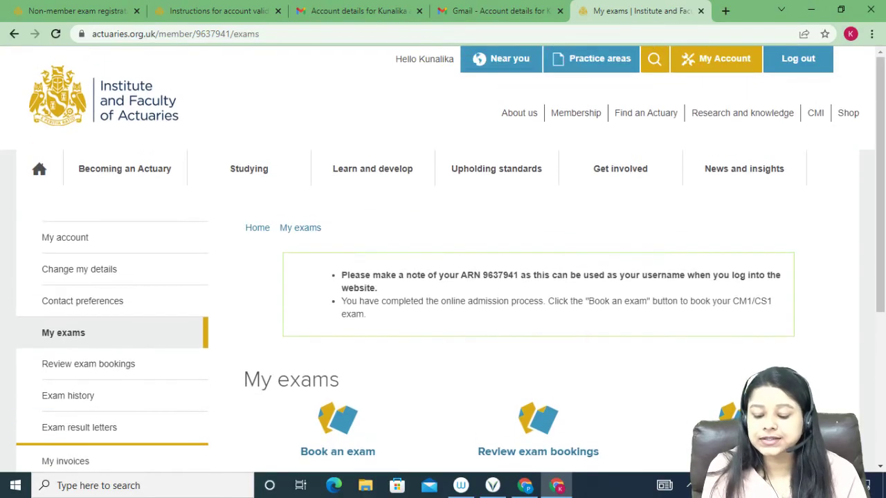
scroll(443, 277, "down", 3)
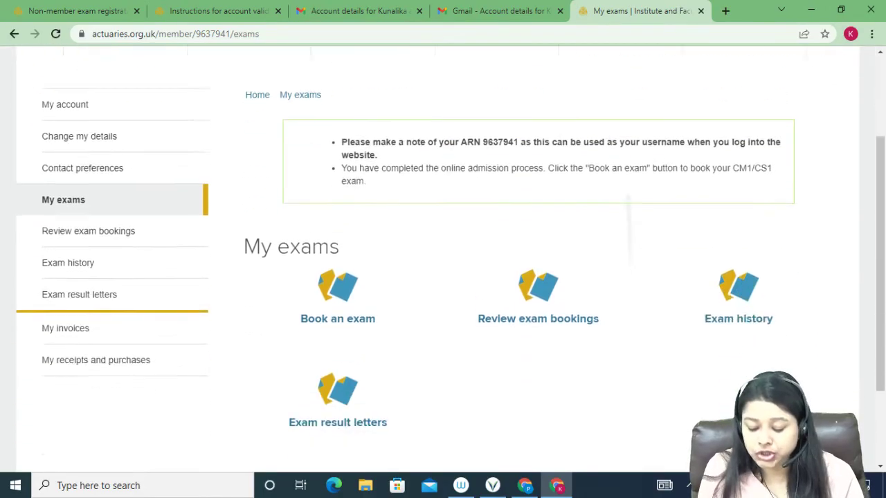
left_click(337, 207)
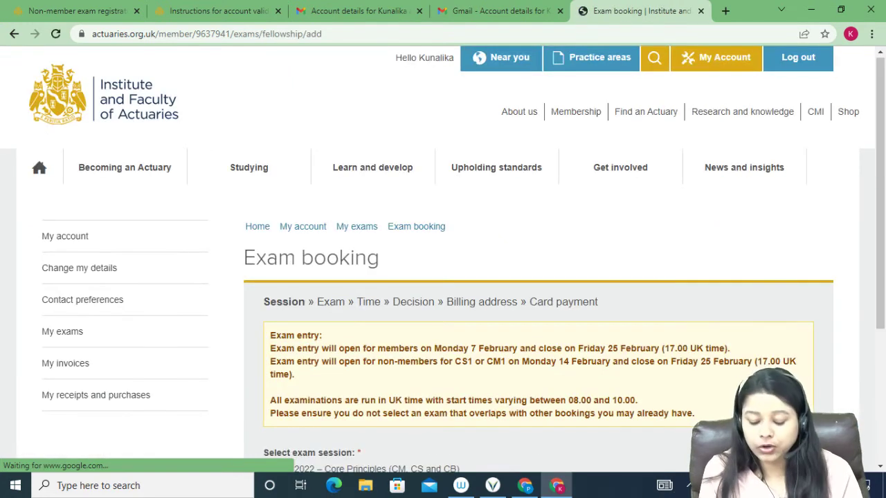
Select the April 2022 – Core Principles (CM, CS and CB) session and continue
scroll(443, 277, "down", 2)
scroll(443, 277, "down", 1)
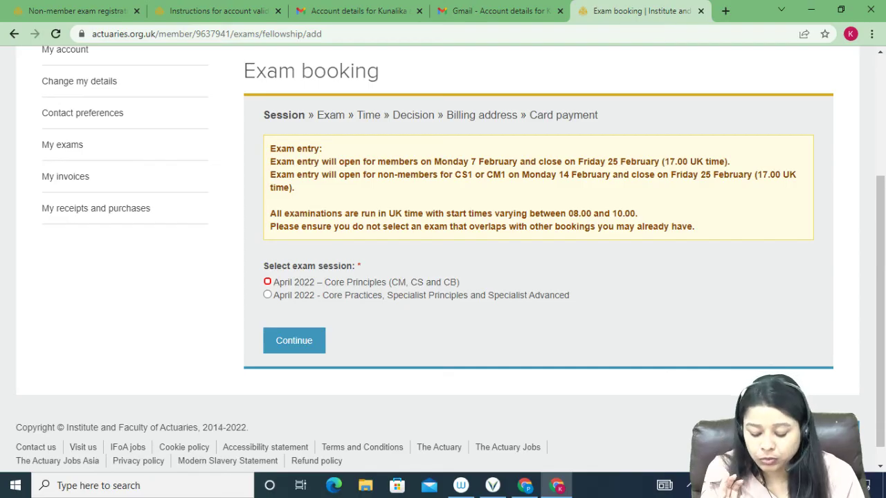
left_click(267, 282)
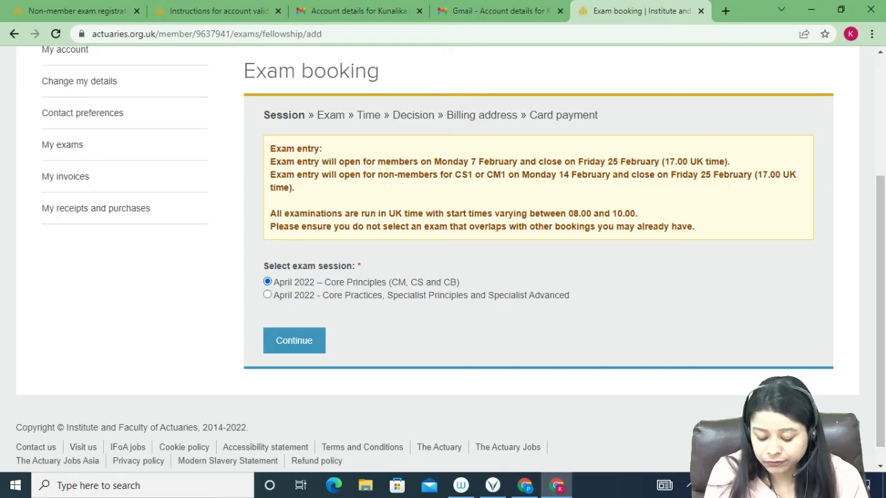
left_click(294, 341)
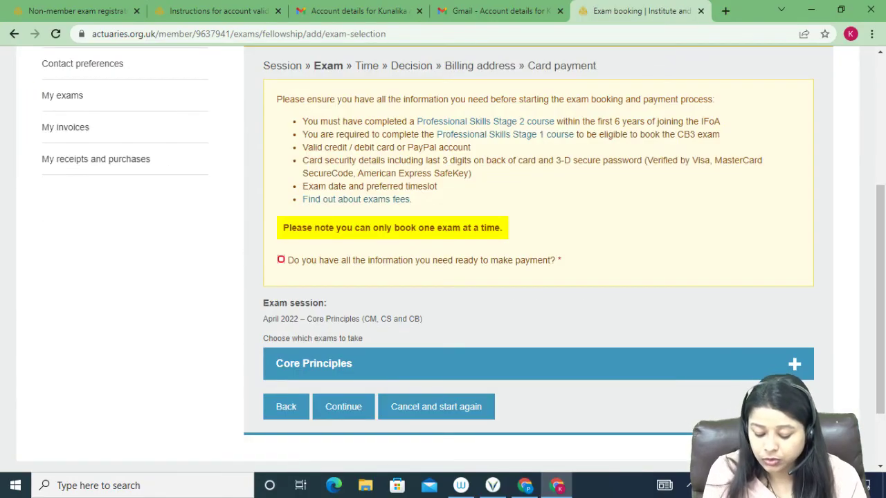
Confirm payment readiness, tick CM1 – Actuarial Mathematics, and continue the booking
left_click(281, 260)
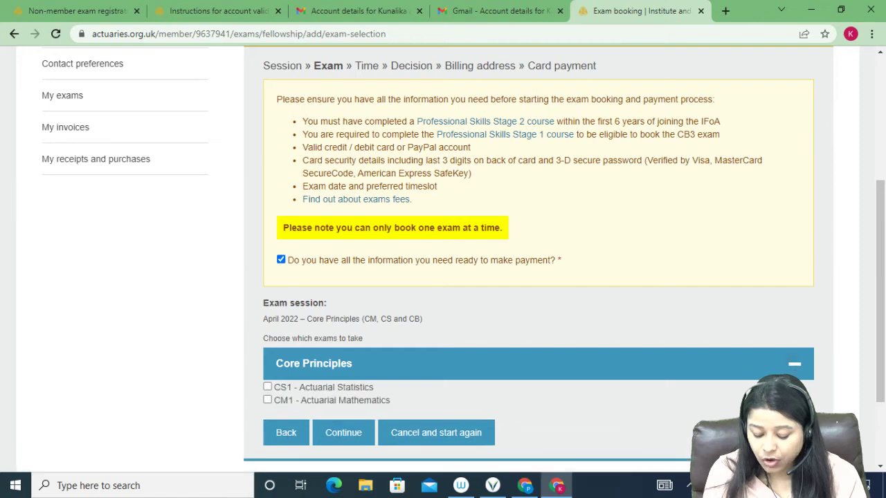
scroll(450, 259, "down", 1)
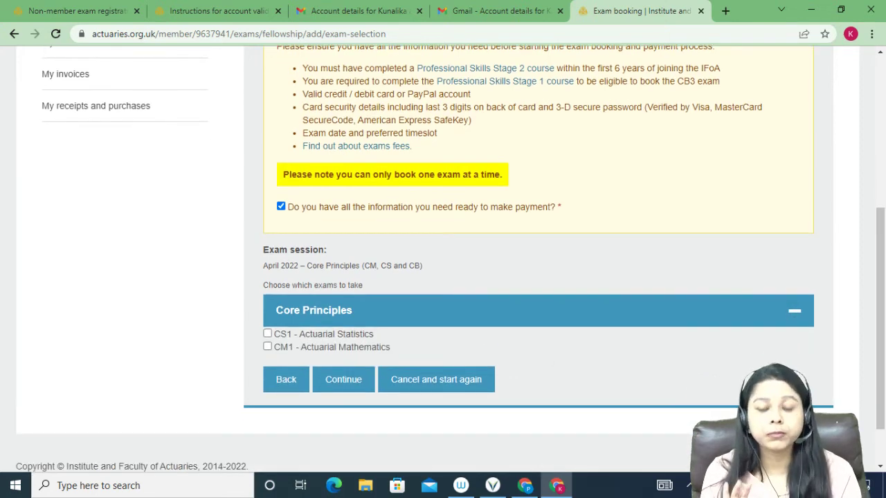
left_click(267, 347)
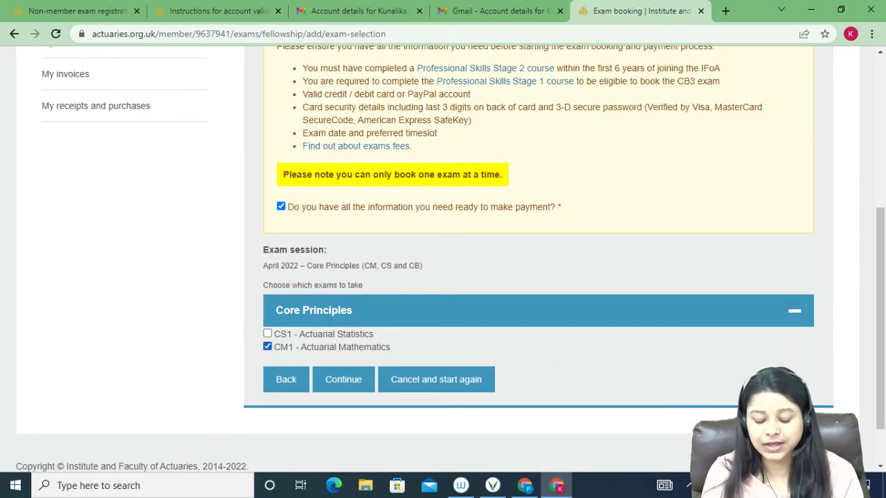
left_click(343, 380)
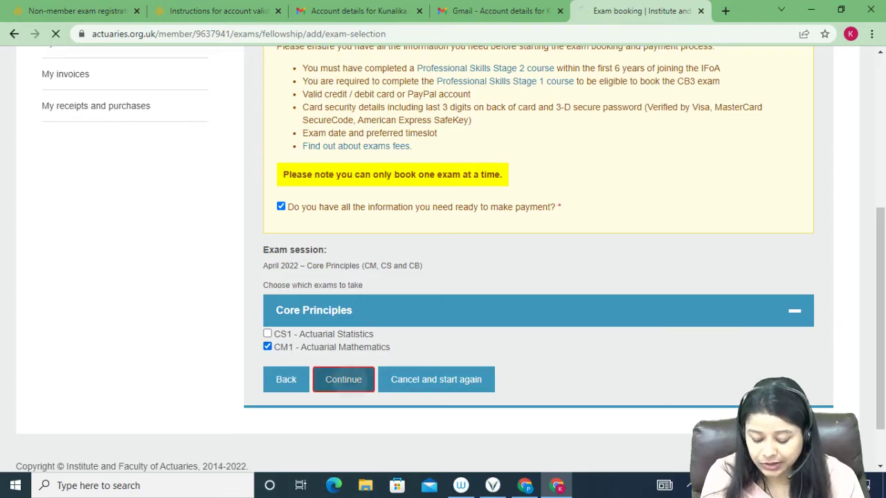
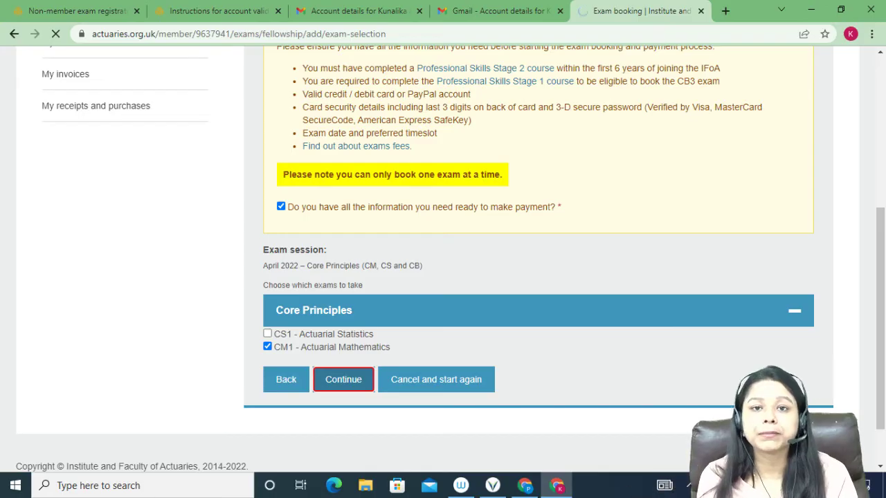
Choose the 09:00 timeslot for CM1 and continue to the booking review
scroll(443, 276, "down", 3)
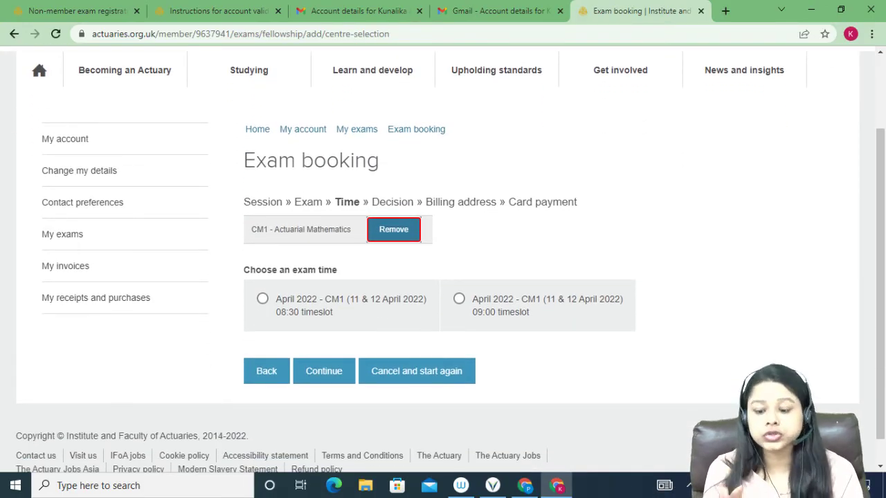
left_click(458, 299)
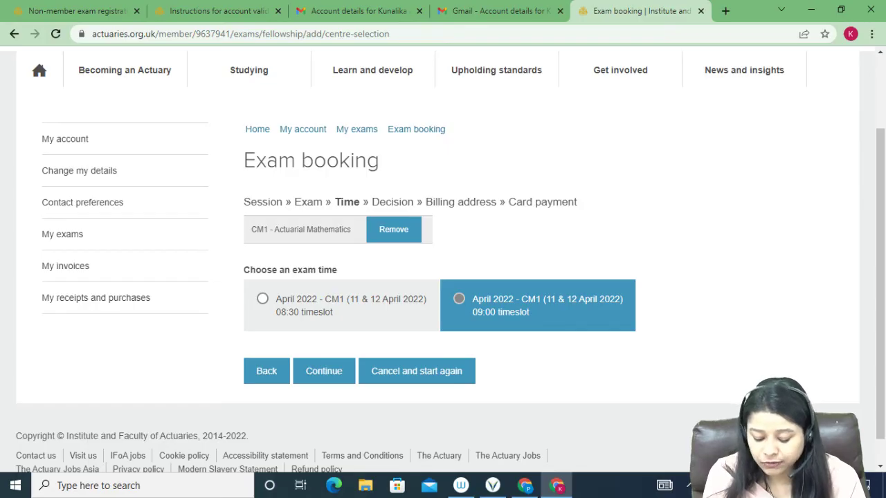
left_click(324, 371)
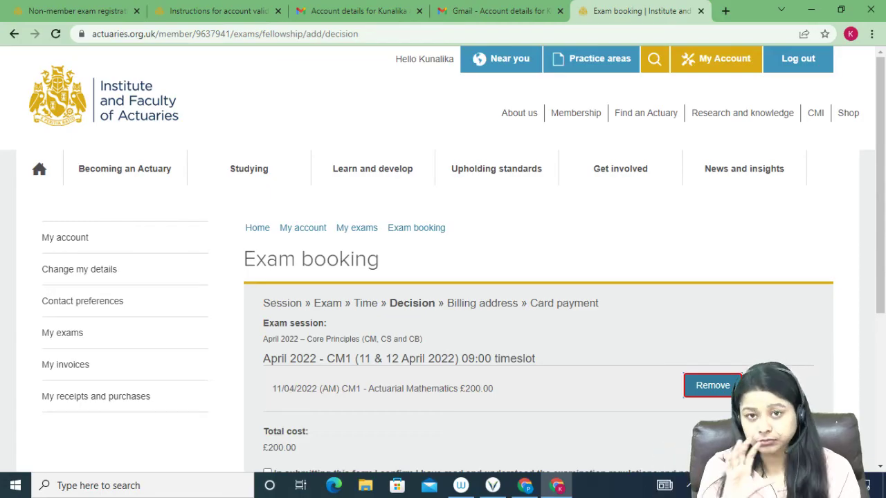
Accept the examination terms and conditions and continue to the billing address step
scroll(443, 260, "down", 2)
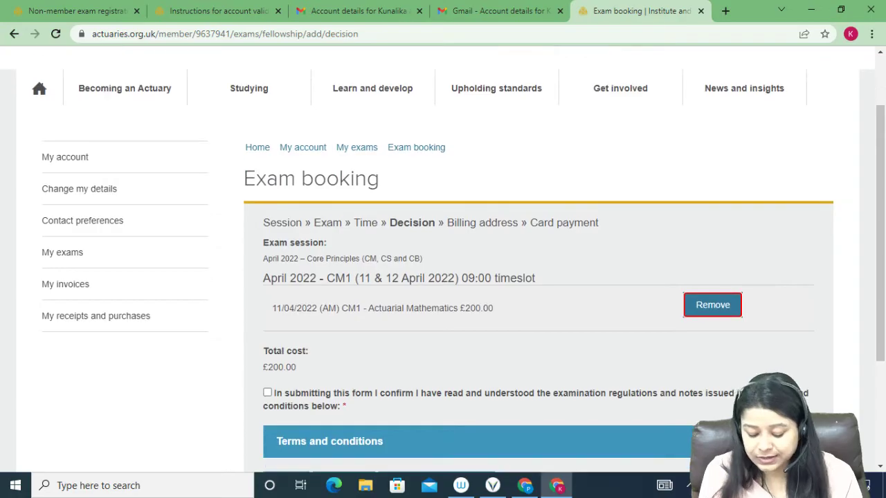
scroll(443, 260, "down", 1)
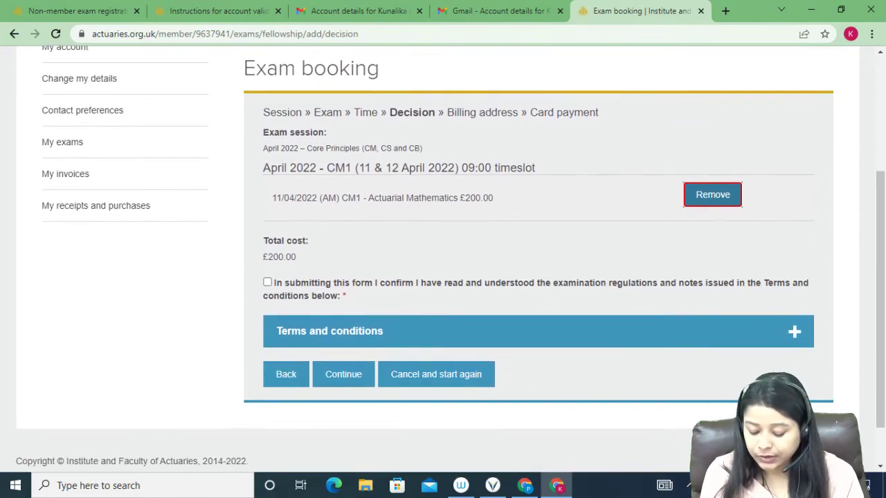
left_click(267, 282)
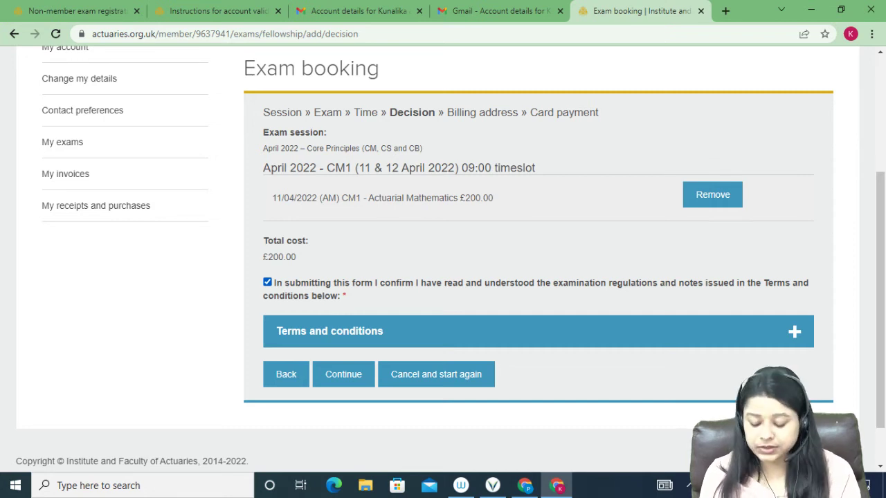
left_click(344, 374)
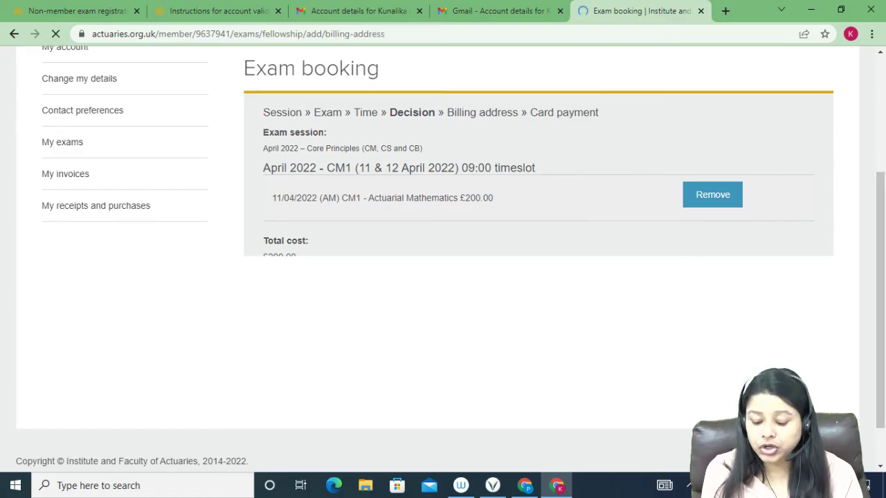
Fill in the billing street address, town and postcode fields
scroll(443, 277, "down", 4)
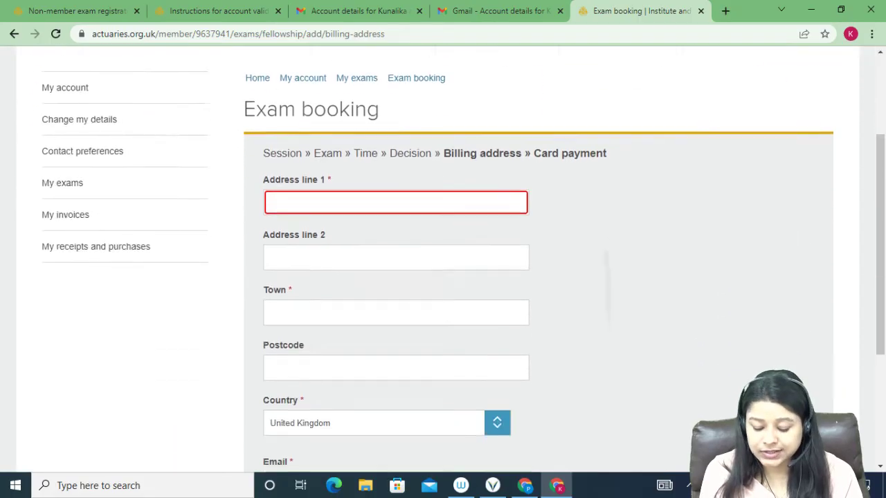
scroll(443, 277, "up", 2)
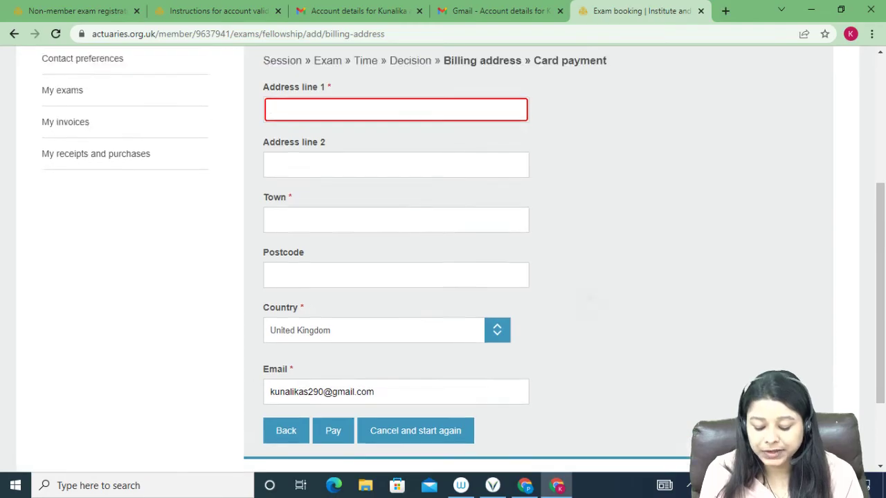
scroll(443, 277, "down", 2)
scroll(443, 276, "up", 2)
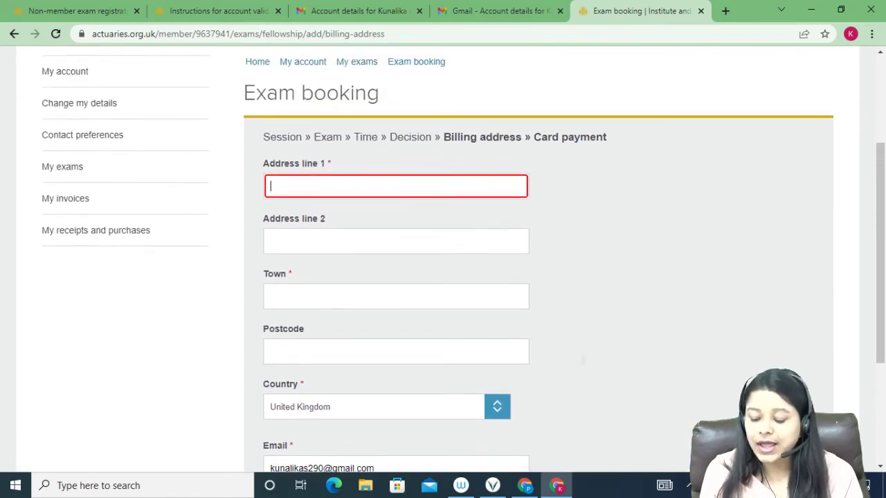
scroll(443, 277, "down", 2)
scroll(443, 277, "down", 1)
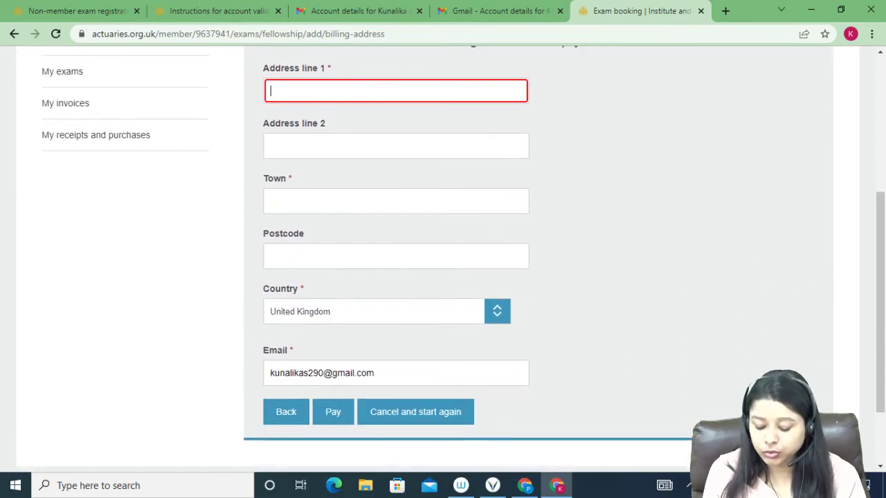
scroll(443, 277, "up", 2)
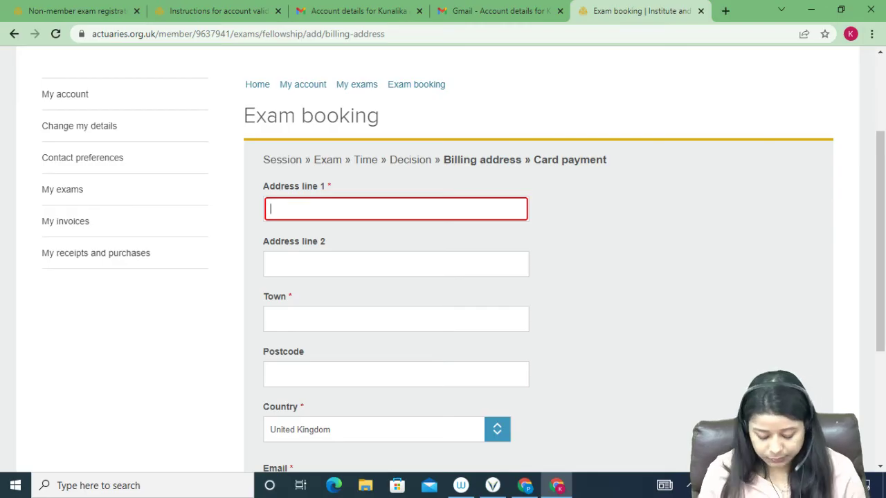
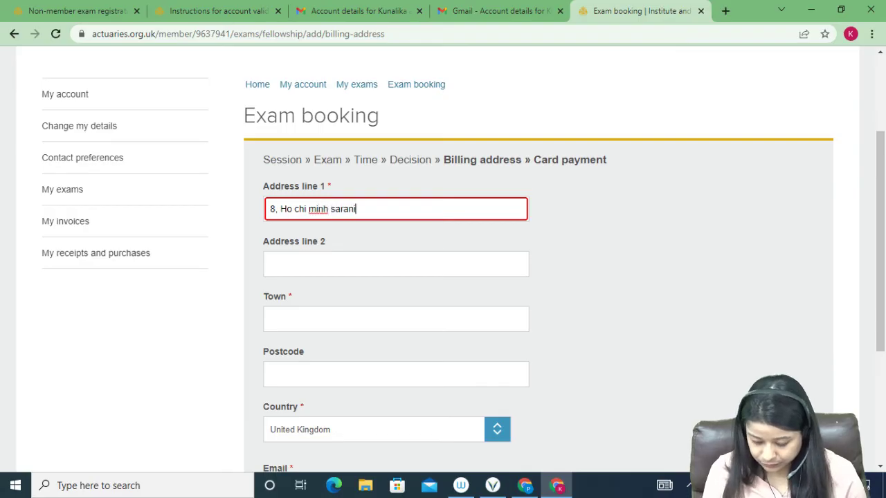
left_click(346, 319)
type("ko")
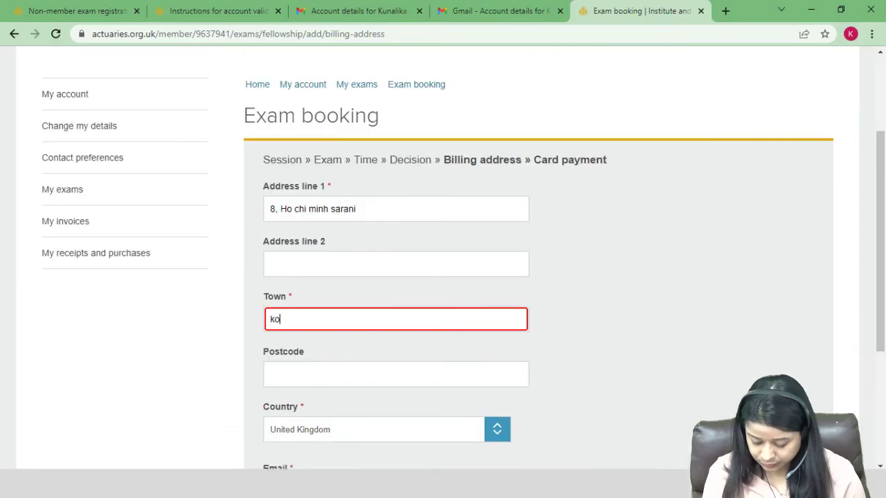
type("lkata")
left_click(346, 375)
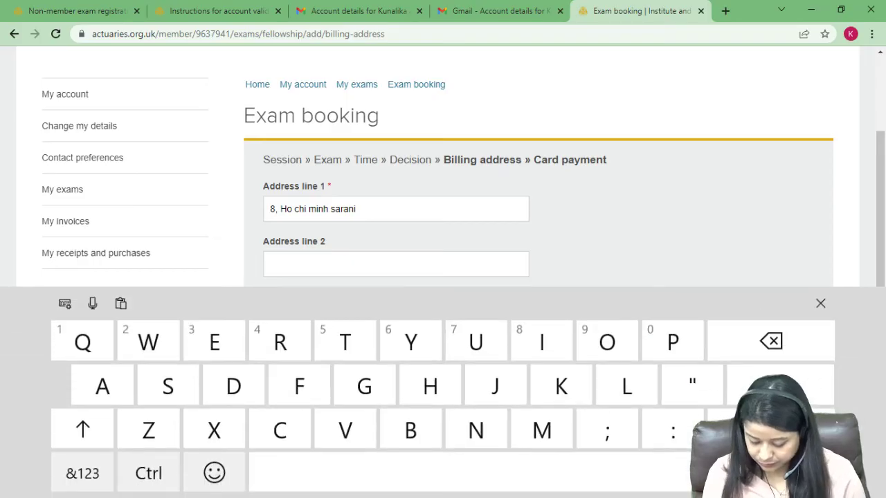
type("700071")
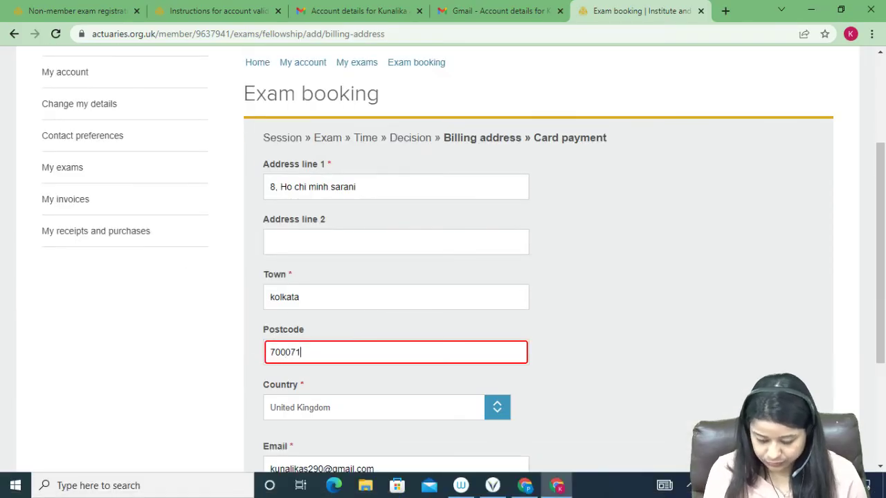
Set the billing country to India and submit the details with Pay
left_click(374, 407)
type("india")
key("Return")
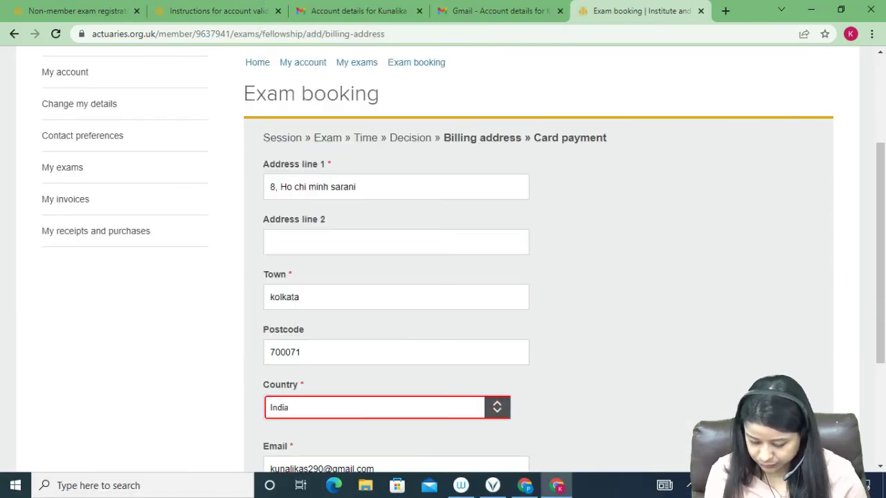
scroll(443, 263, "down", 3)
left_click(333, 319)
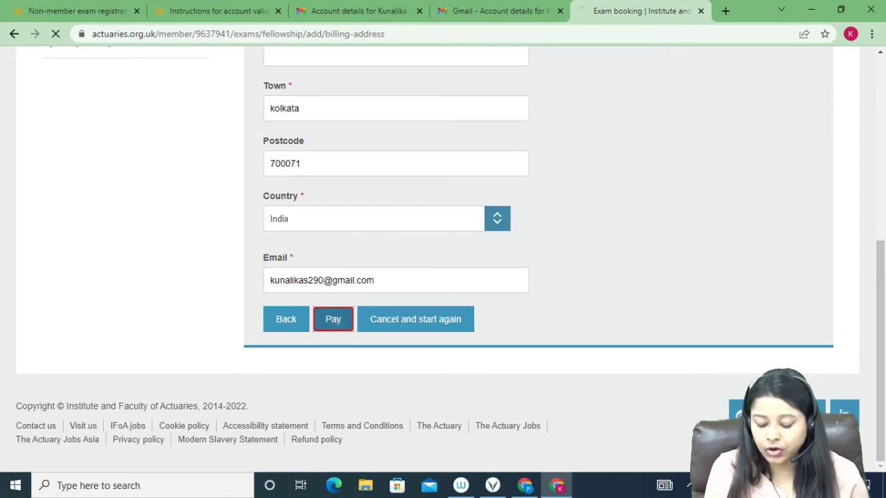